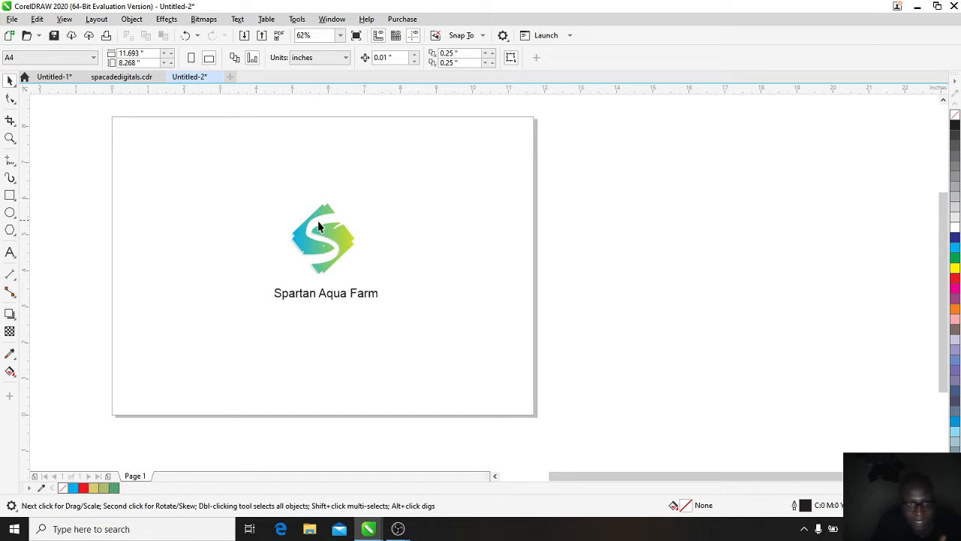
Step: Change the font of the "Spartan Aqua Farm" text to Bahnschrift
click(332, 294)
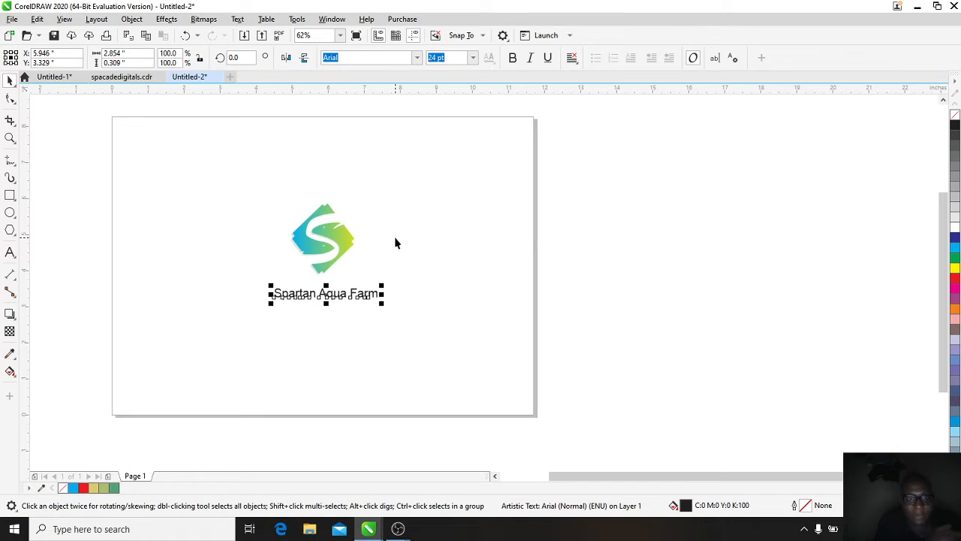
click(417, 58)
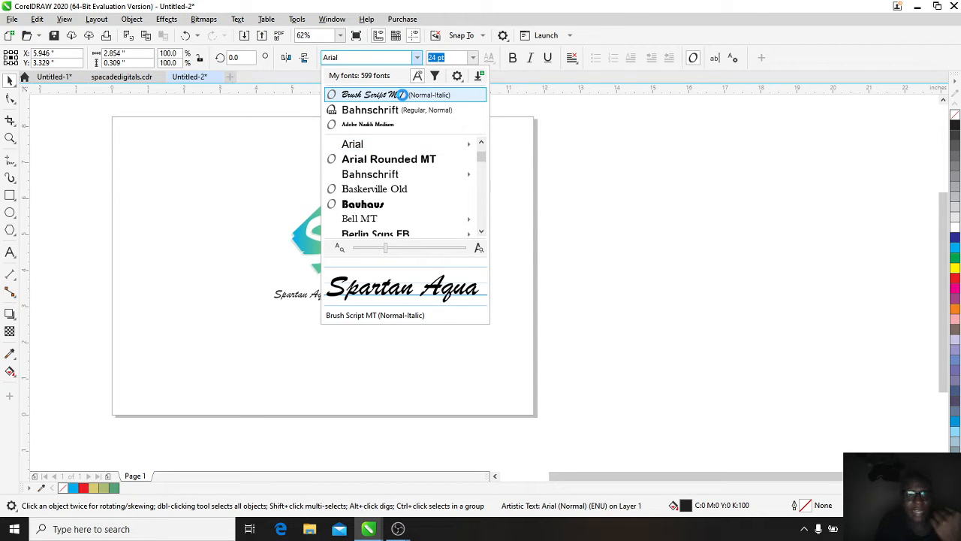
key(Down)
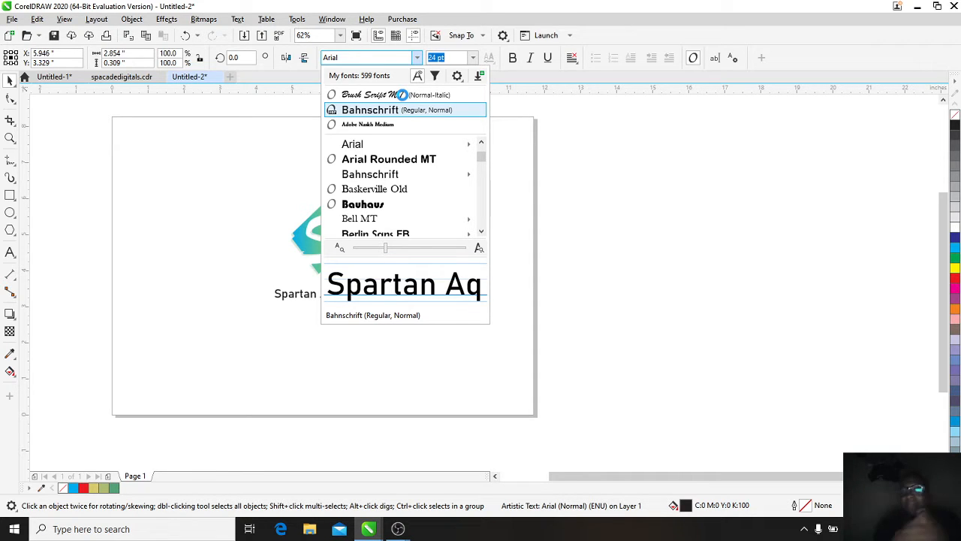
key(Escape)
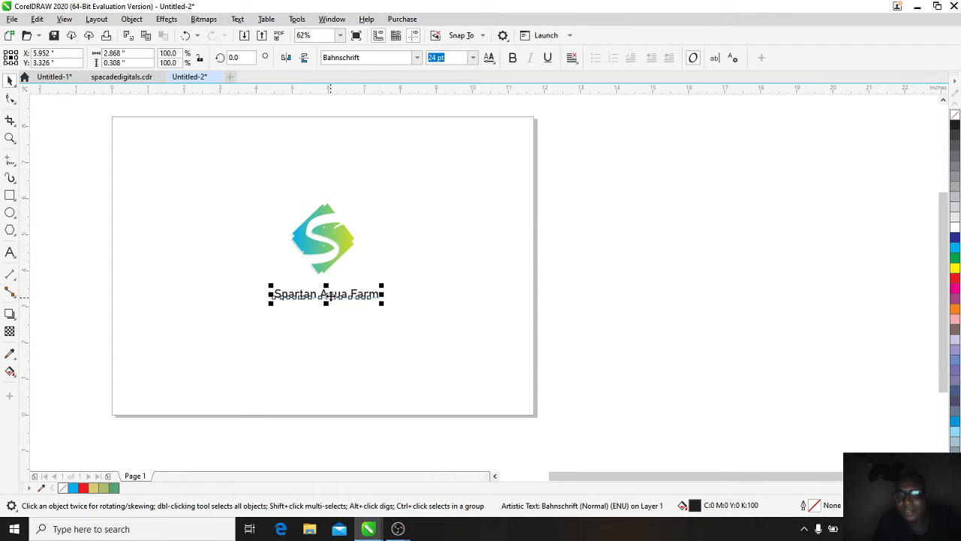
Step: Enlarge the company name to about 30 pt close beneath the logo and shrink the logo to about 1.66 inches wide
drag(326, 296, 327, 294)
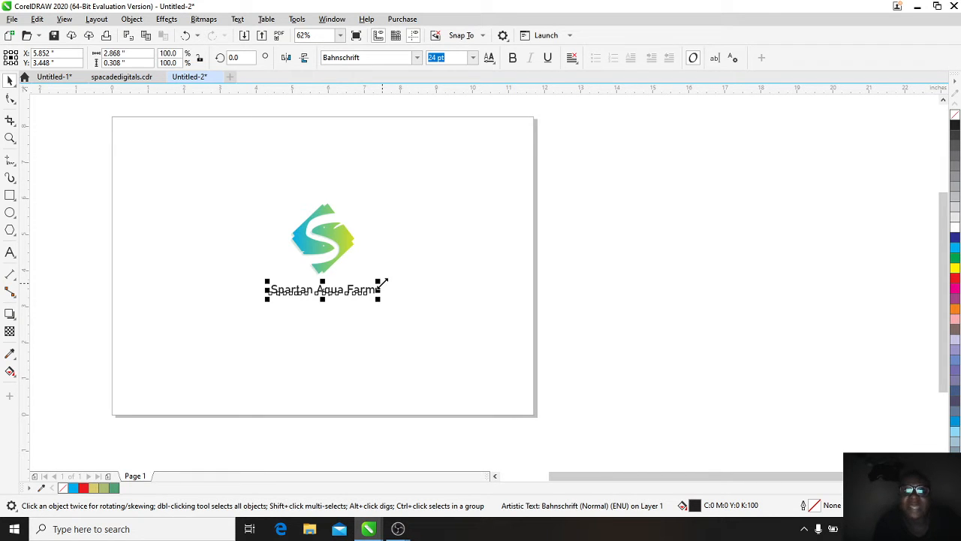
mouse_move(382, 284)
mouse_down()
mouse_move(398, 281)
mouse_move(395, 273)
mouse_up()
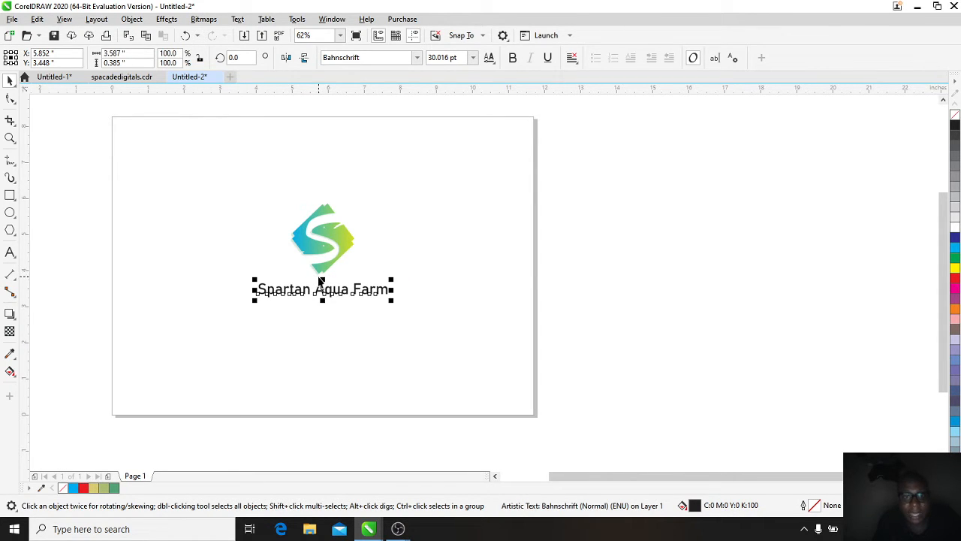
click(326, 273)
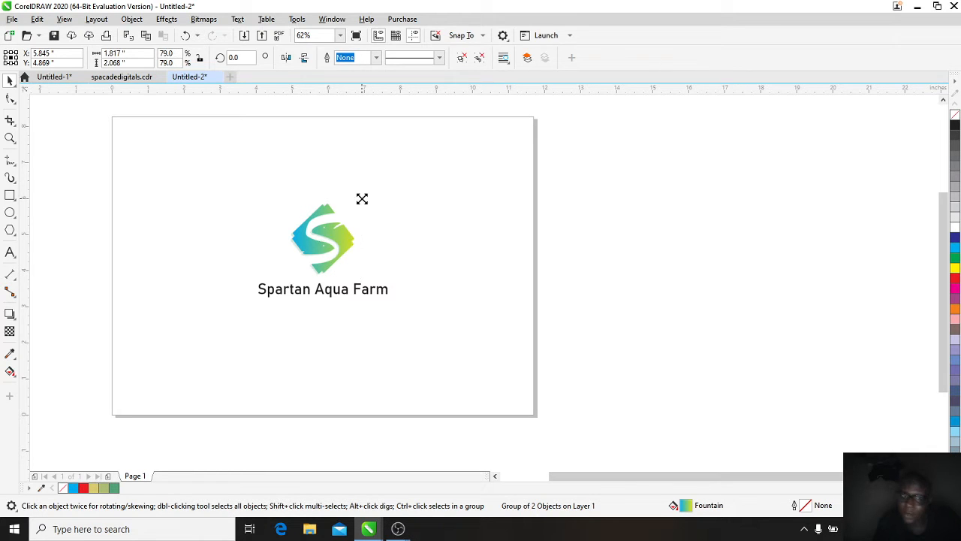
mouse_move(362, 198)
mouse_down()
mouse_move(358, 206)
mouse_move(356, 197)
mouse_up()
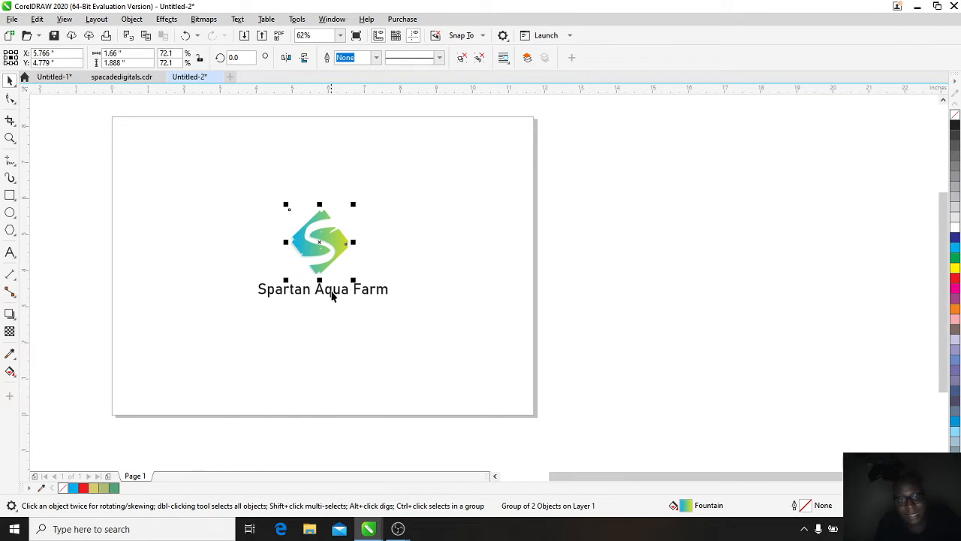
Step: Align the logo and company name on a common vertical centre line and move both slightly up the page
shift+click(331, 291)
key(c)
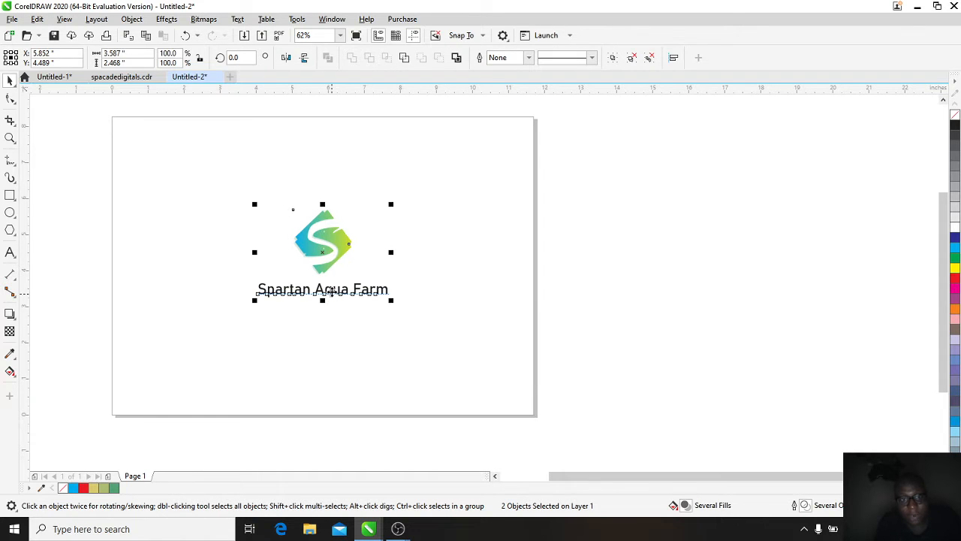
drag(324, 251, 328, 235)
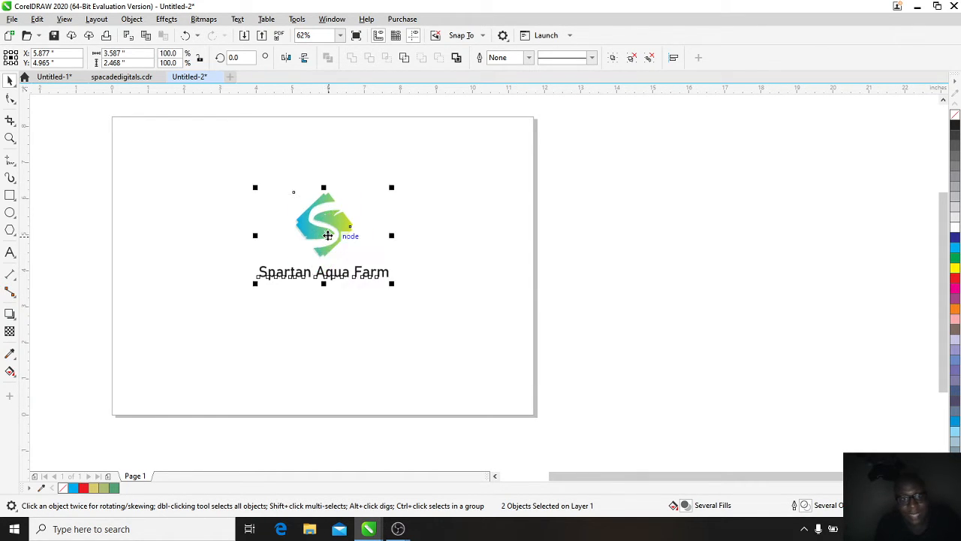
click(172, 273)
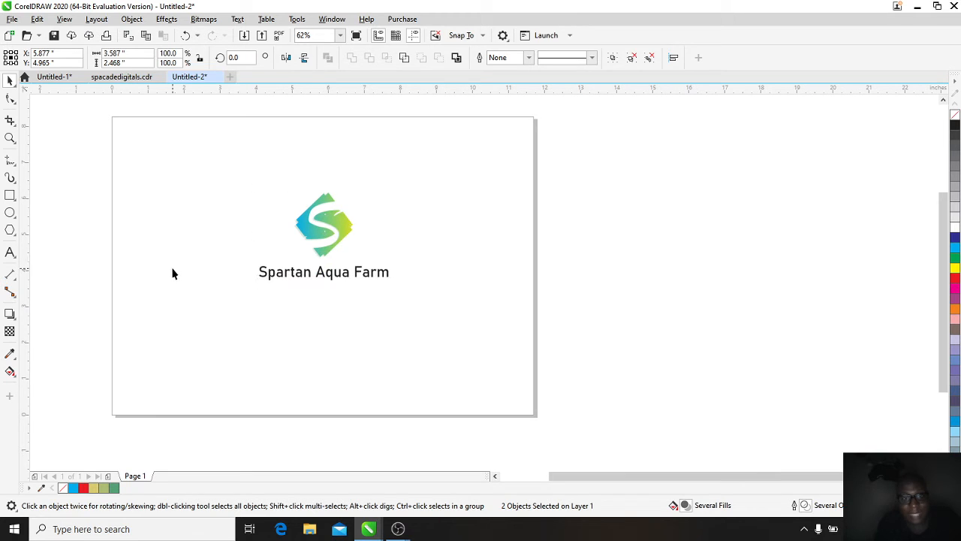
Step: Add the artistic text "Bringing Sustainability" below the company name
click(9, 253)
click(199, 312)
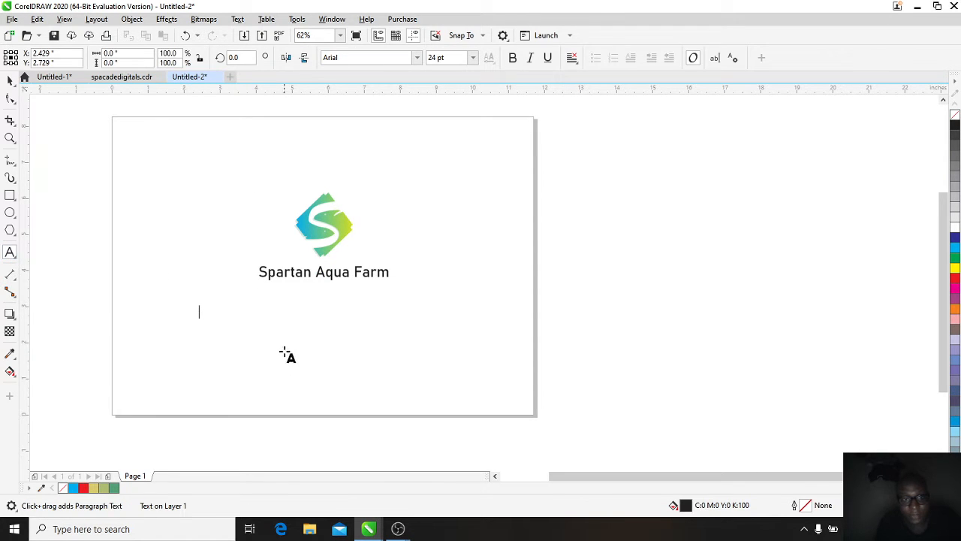
text(B)
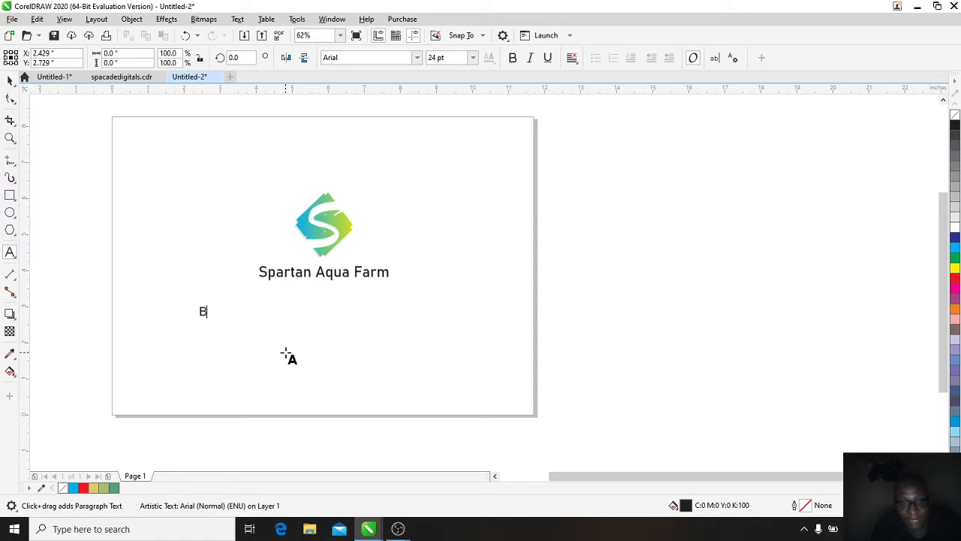
text(ring)
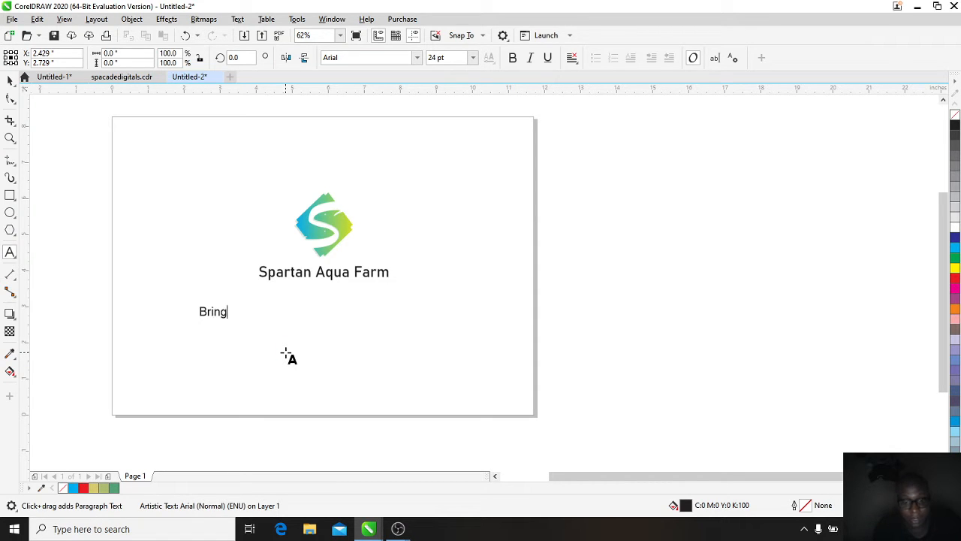
text(ing)
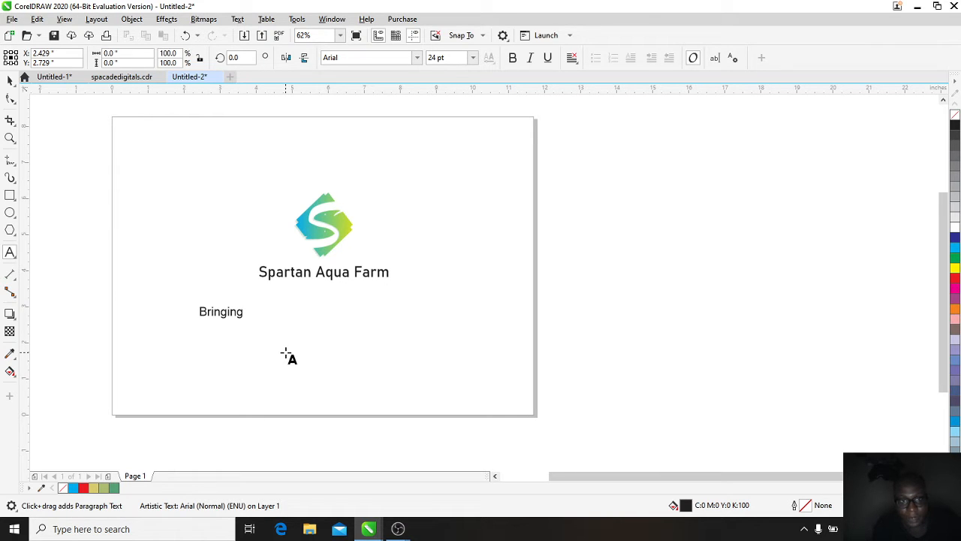
text(S\ustai)
text(n)
key(BackSpace)
key(BackSpace)
key(BackSpace)
key(BackSpace)
key(BackSpace)
key(BackSpace)
key(BackSpace)
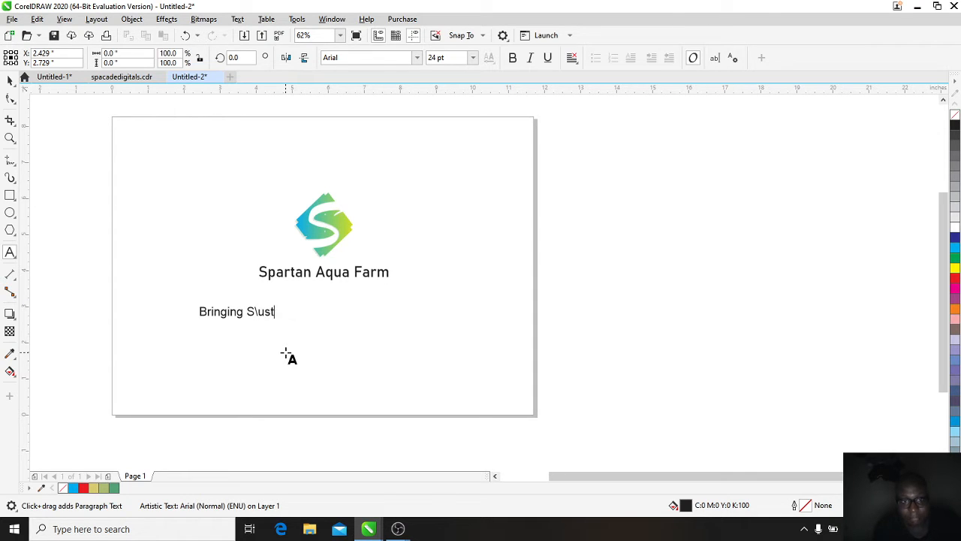
text(ustaiu)
key(BackSpace)
text(\nabu)
key(BackSpace)
key(BackSpace)
key(BackSpace)
key(BackSpace)
key(BackSpace)
key(BackSpace)
text(inalbil)
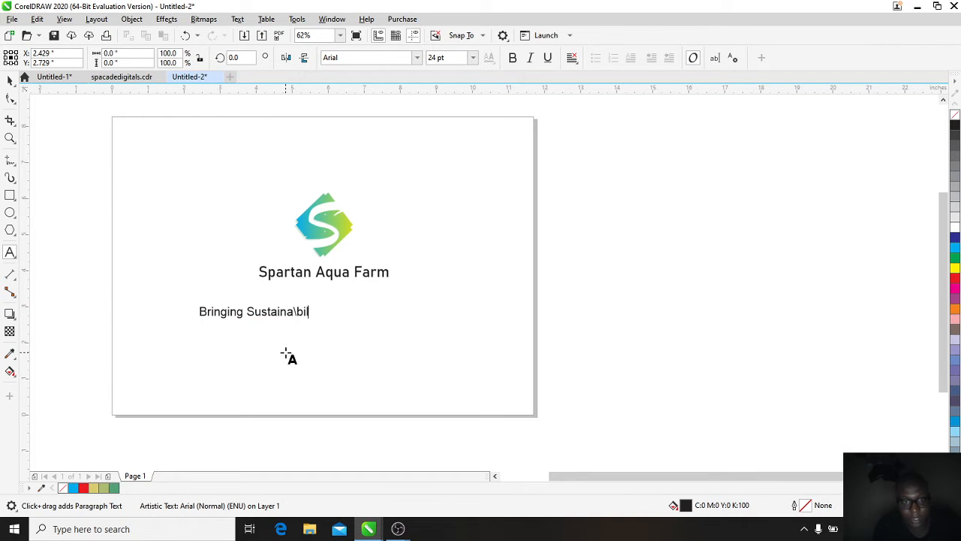
key(BackSpace)
key(BackSpace)
key(BackSpace)
key(BackSpace)
text(bilit\y\)
key(BackSpace)
key(BackSpace)
key(BackSpace)
text(y)
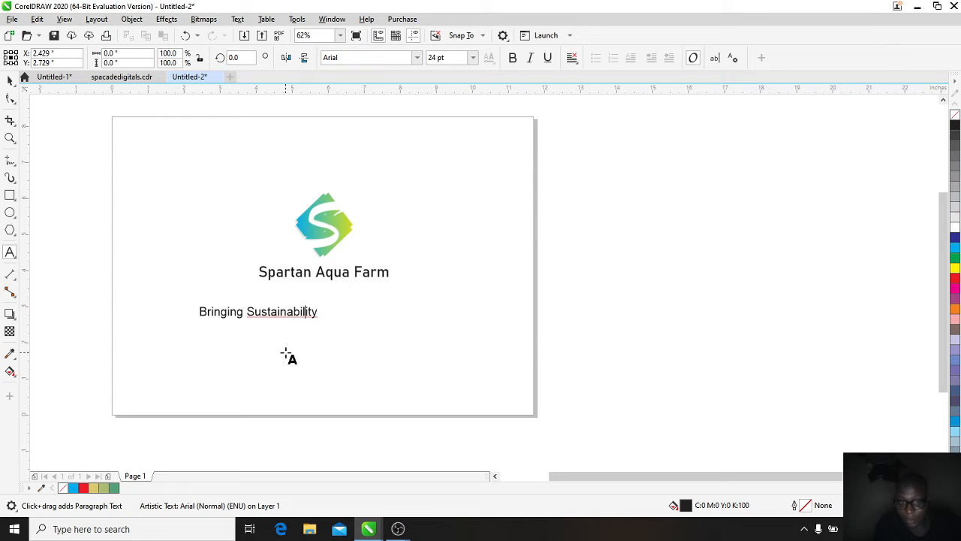
Step: Check the spelling suggestions for the word "Sustainability" in the new text line
click(268, 311)
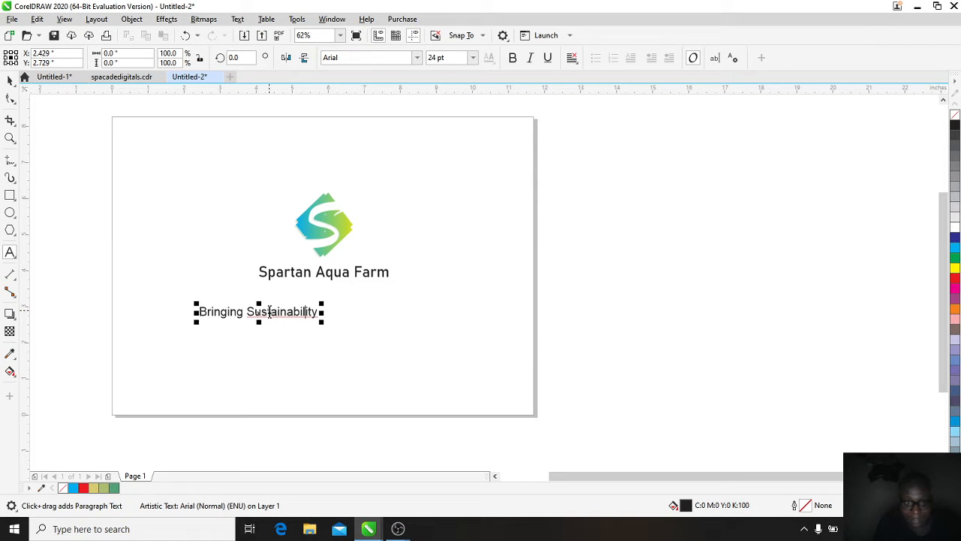
click(268, 312)
right_click(269, 312)
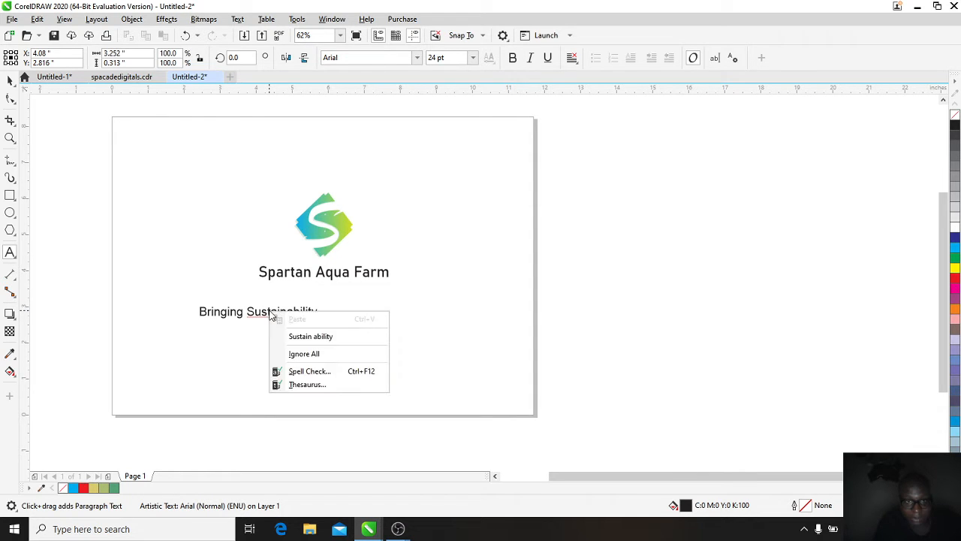
click(253, 312)
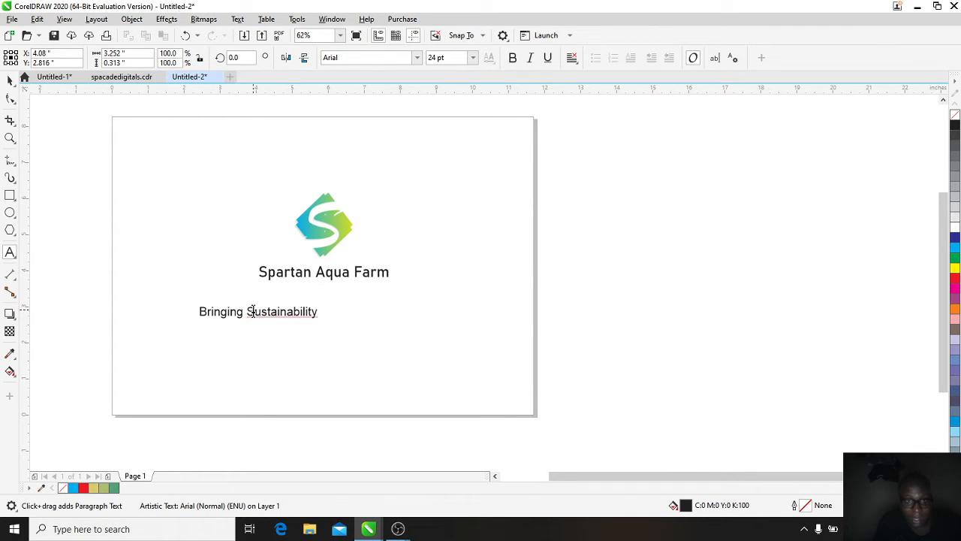
Step: Reword the end of the new text line so it reads "Bringing Sustainable Aquaculture"
click(320, 313)
key(BackSpace)
key(BackSpace)
key(BackSpace)
key(BackSpace)
key(BackSpace)
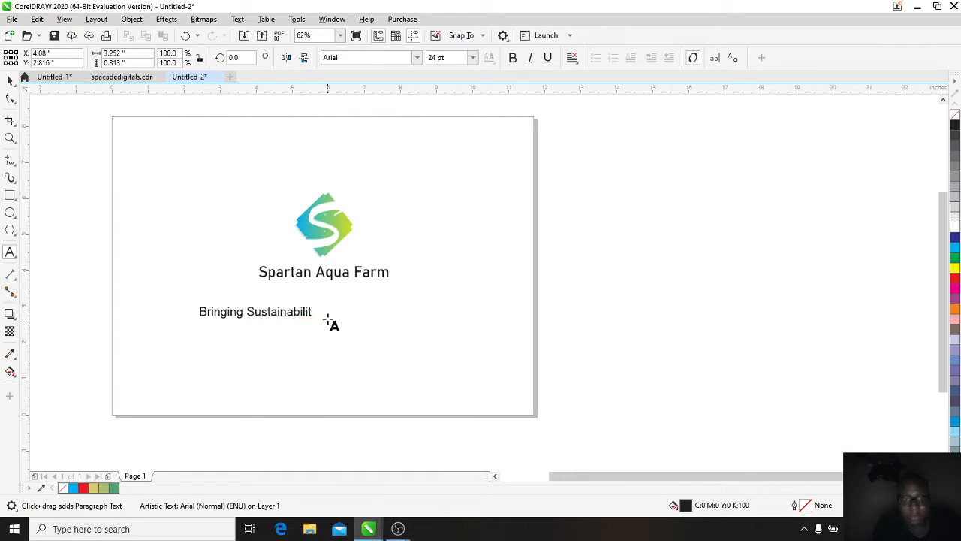
text(le Agr)
key(BackSpace)
key(BackSpace)
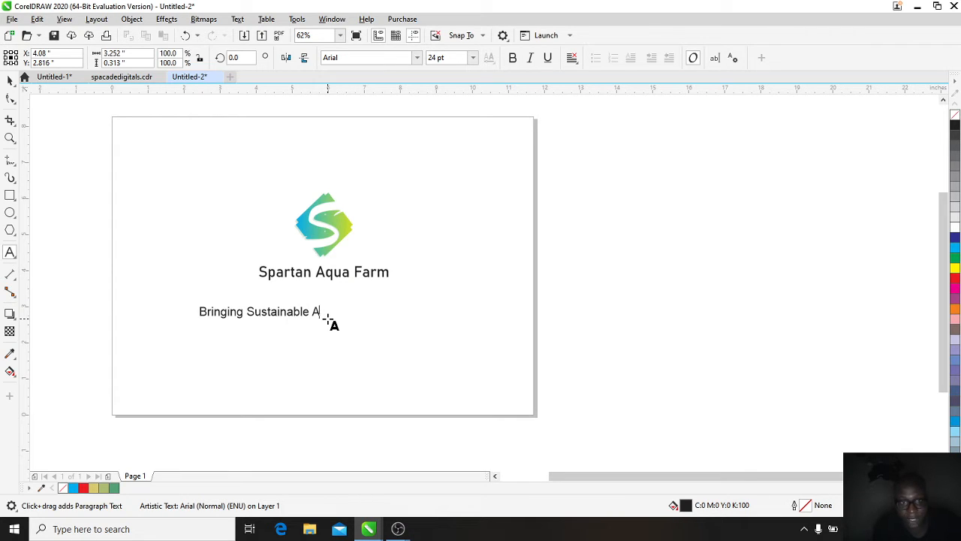
text(u)
key(BackSpace)
text(qua)
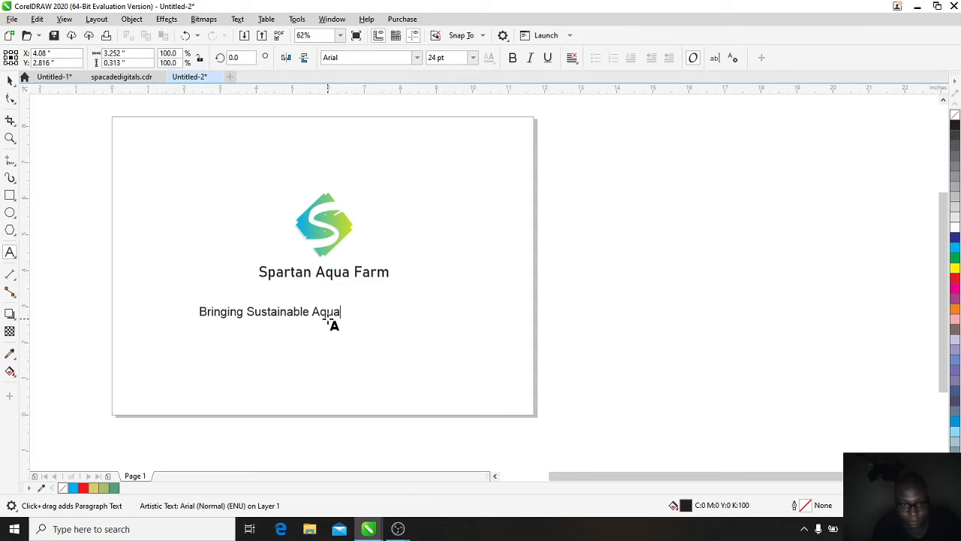
text(cultu)
key(BackSpace)
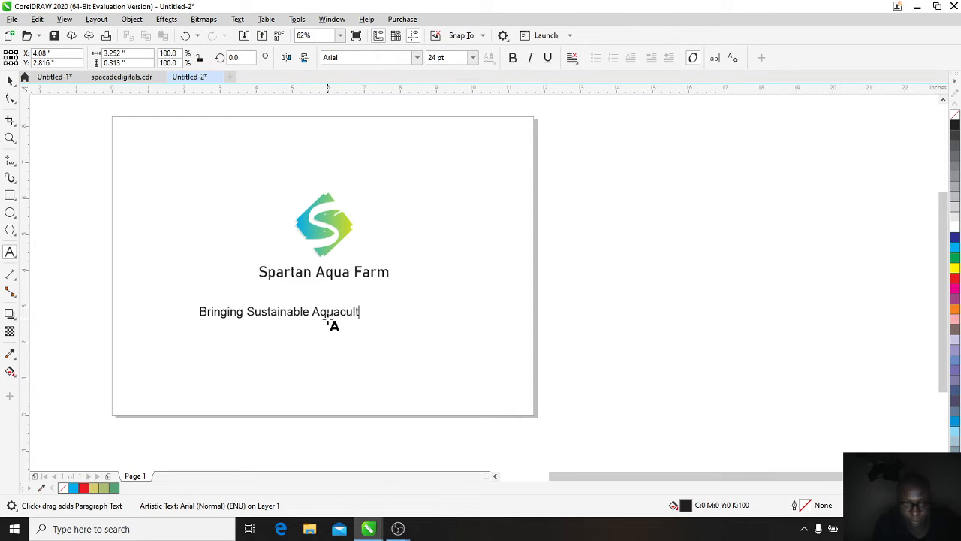
text(ure)
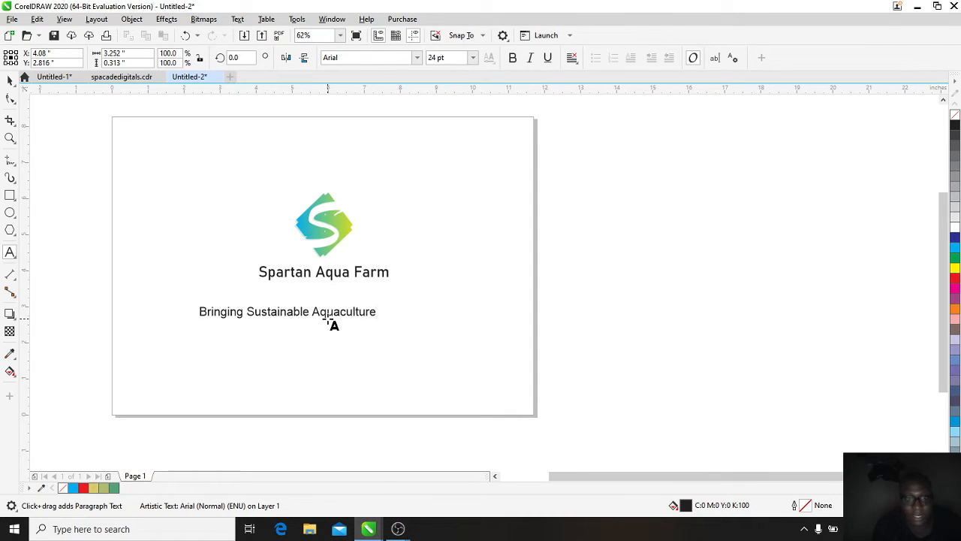
key(Escape)
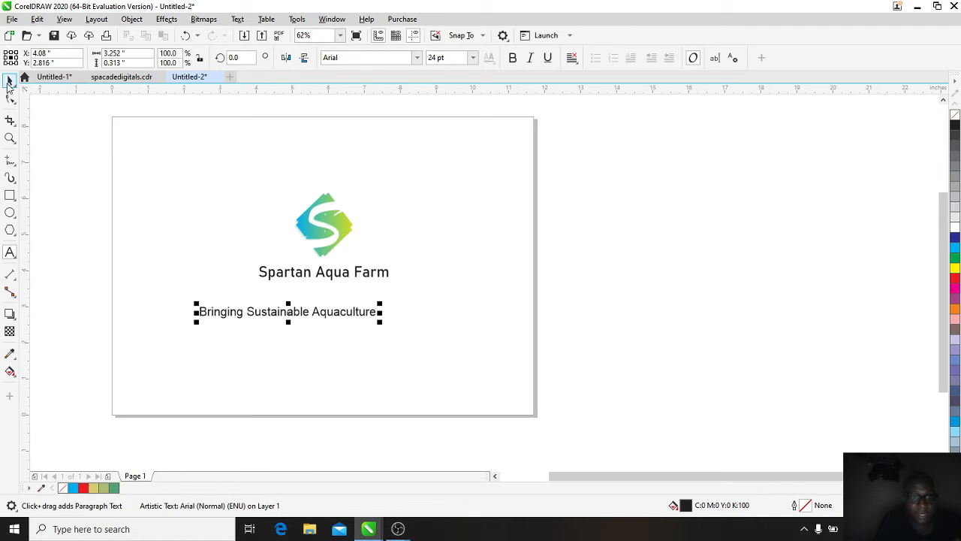
Step: Shrink the tagline to about 15.7 pt and place it roughly centred directly beneath the company name
click(9, 82)
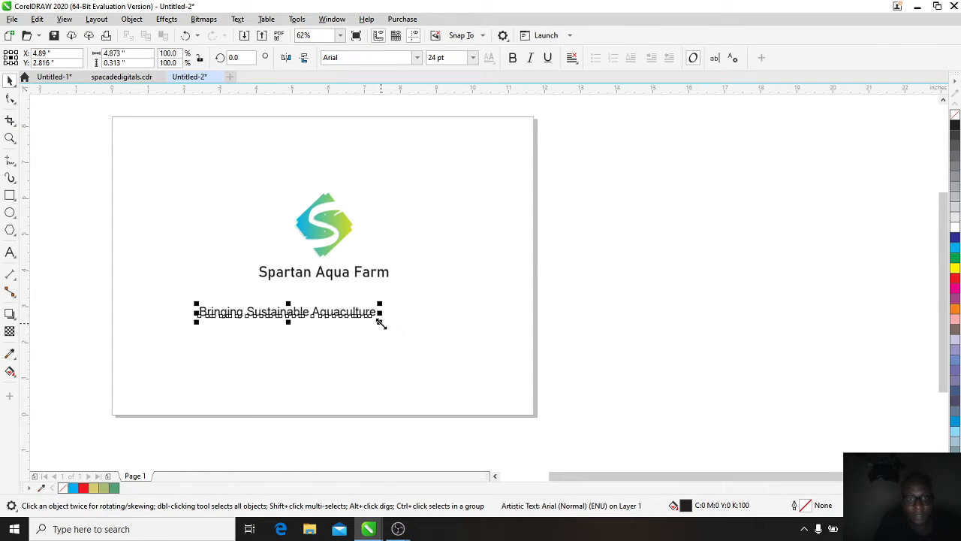
drag(381, 323, 320, 353)
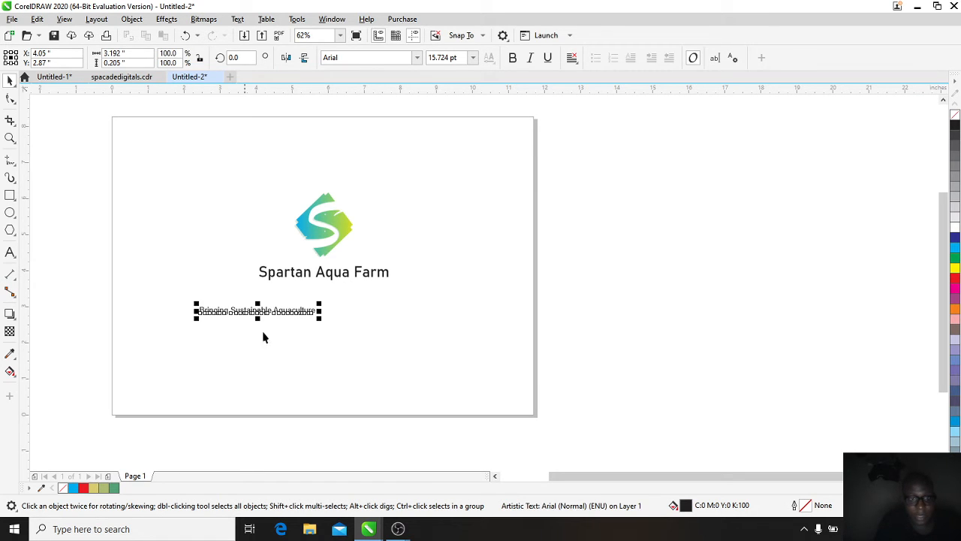
drag(258, 315, 327, 284)
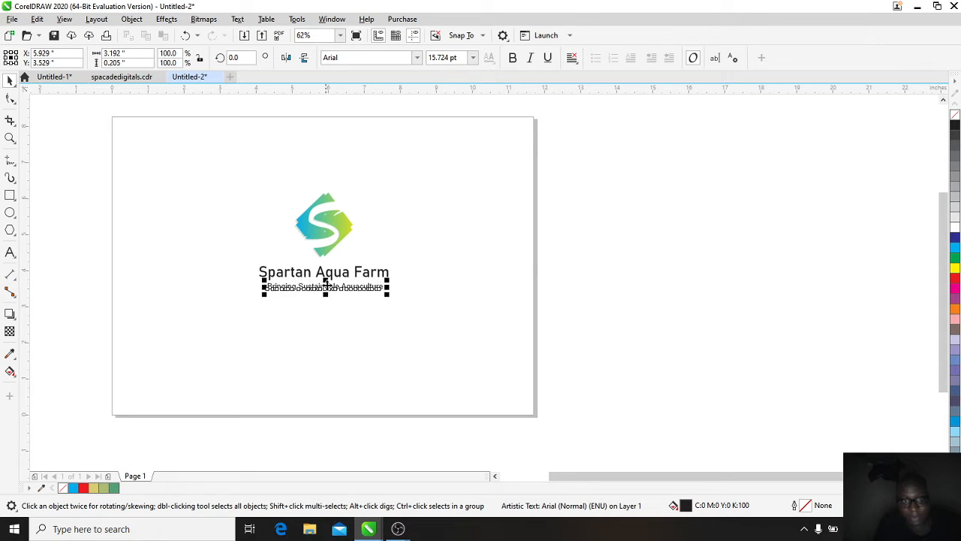
Step: Browse the font previews and set the tagline's font to Calibri
click(418, 60)
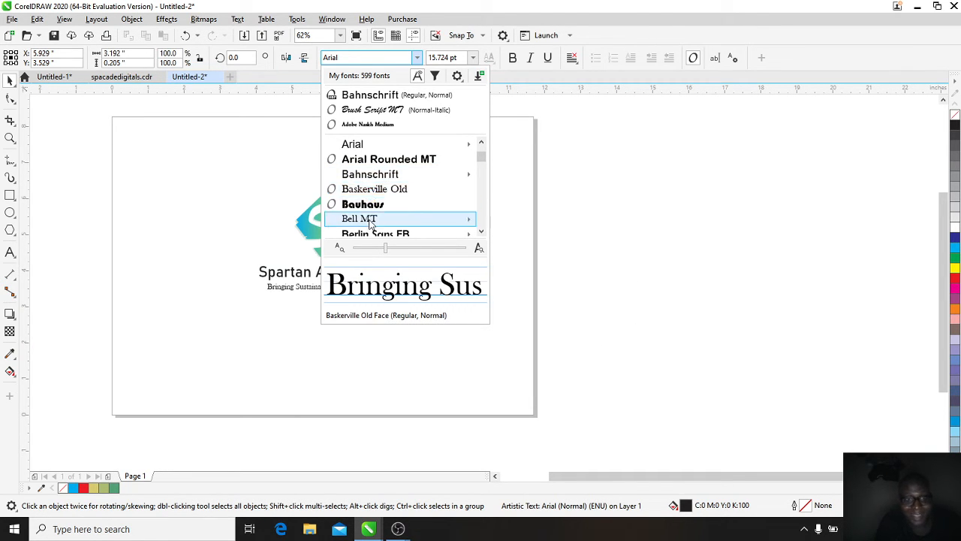
scroll(371, 224, down, 4)
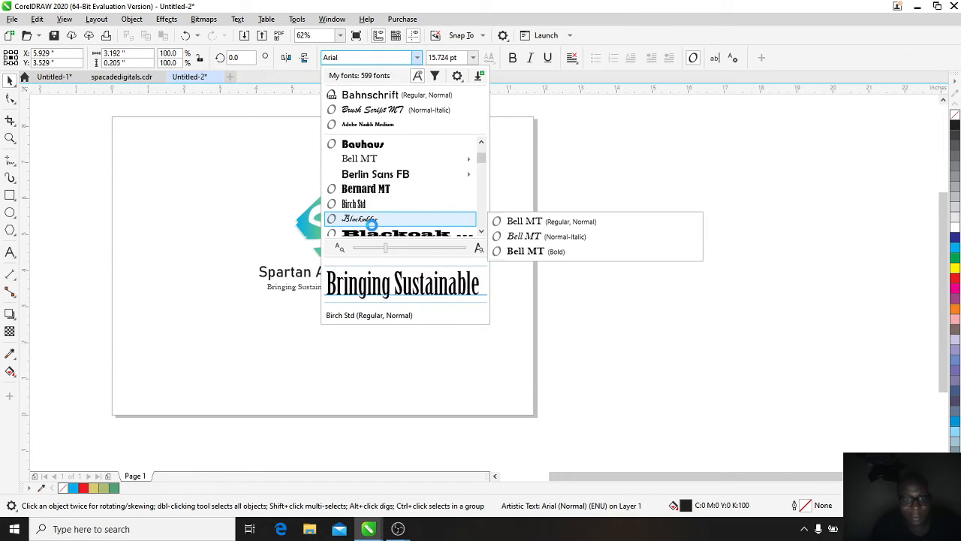
scroll(371, 224, down, 3)
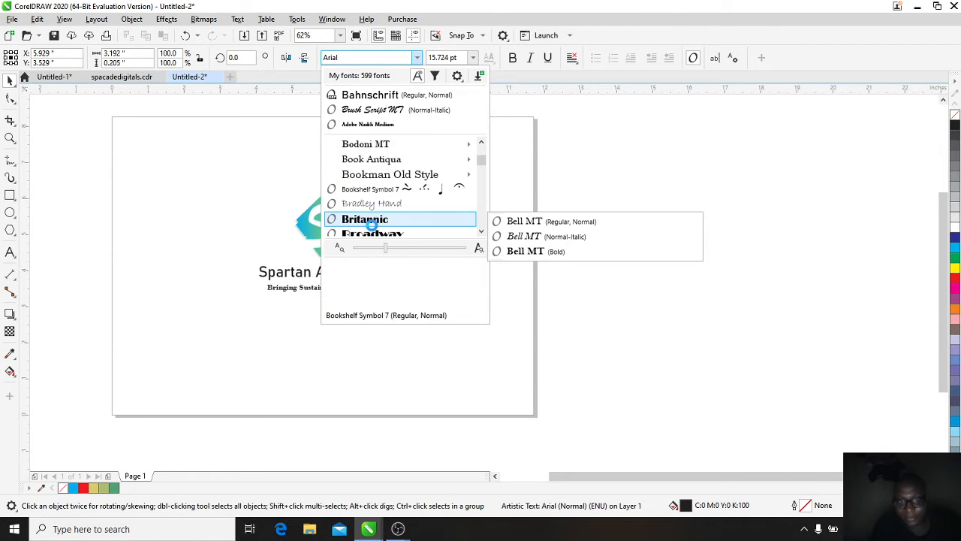
scroll(371, 224, down, 2)
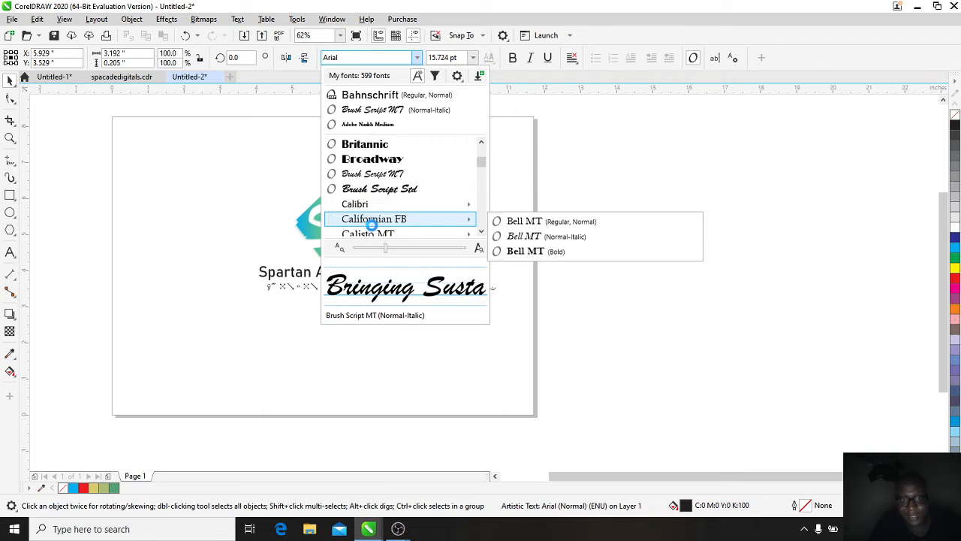
scroll(371, 223, down, 4)
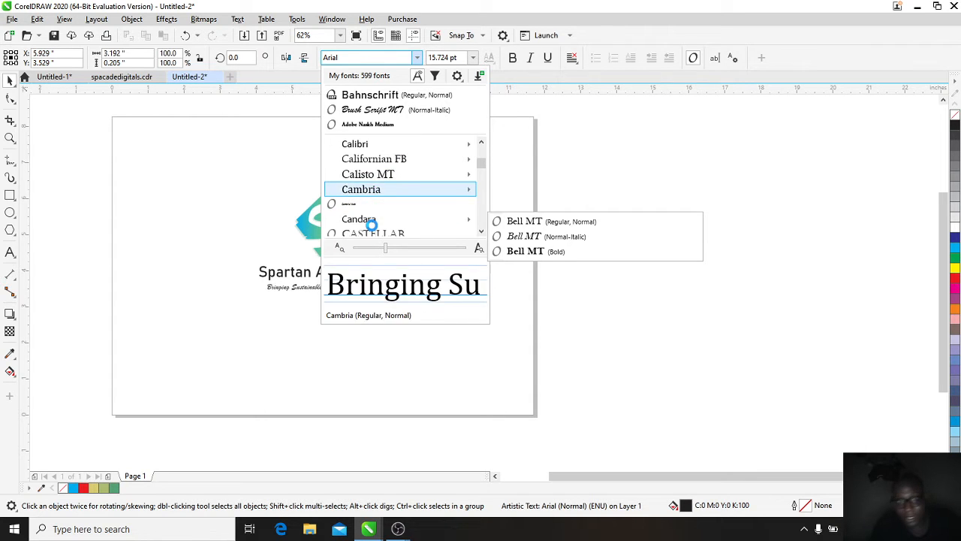
scroll(371, 224, up, 1)
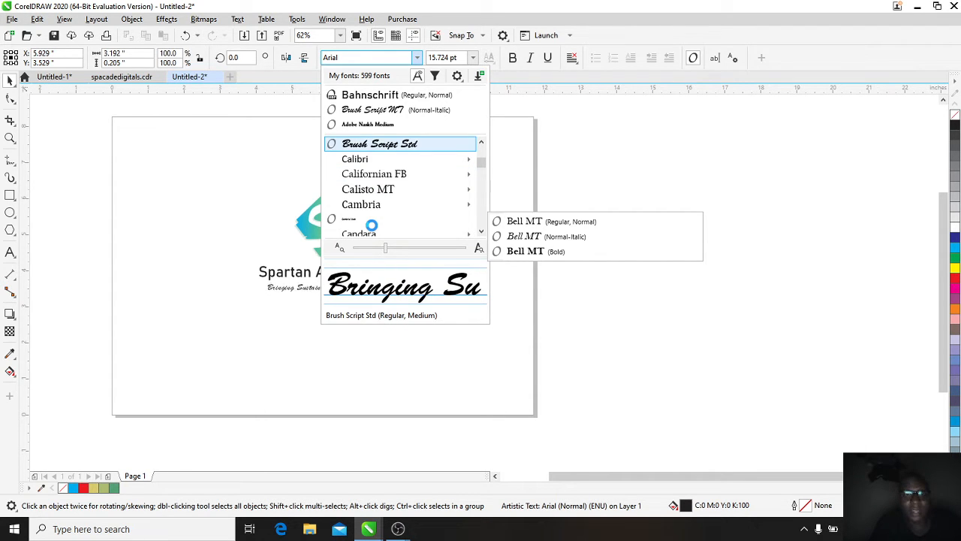
key(Return)
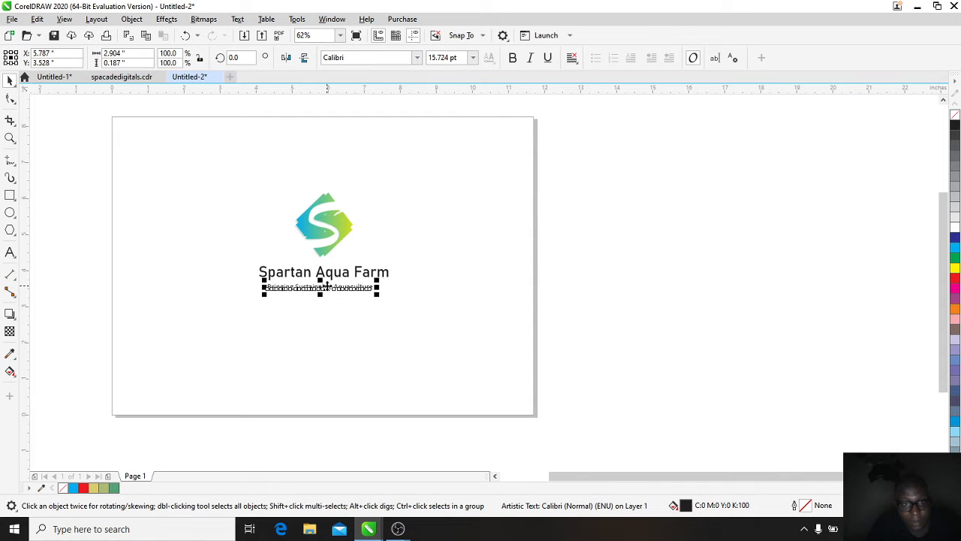
Step: Move the tagline closer beneath the company name and centre the two text lines horizontally on each other
drag(327, 286, 332, 280)
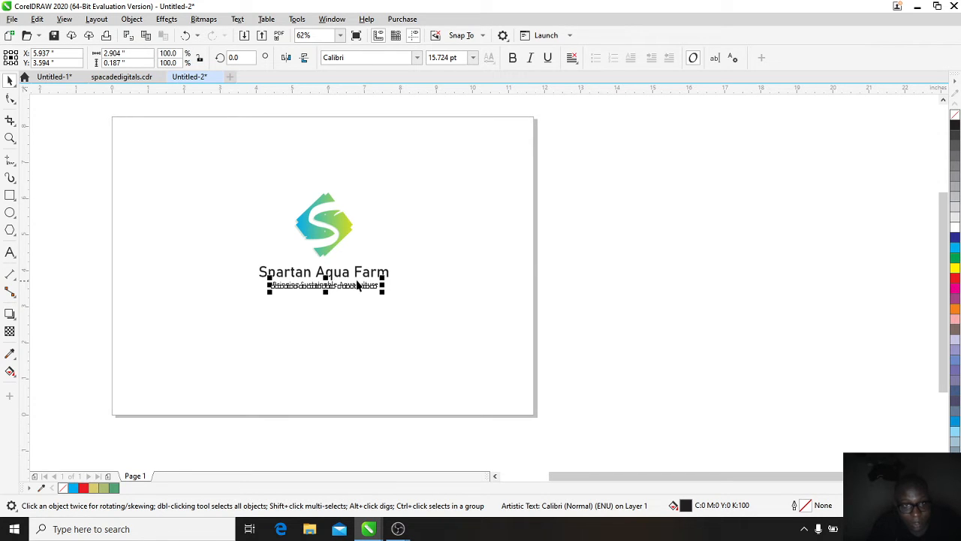
shift+click(365, 278)
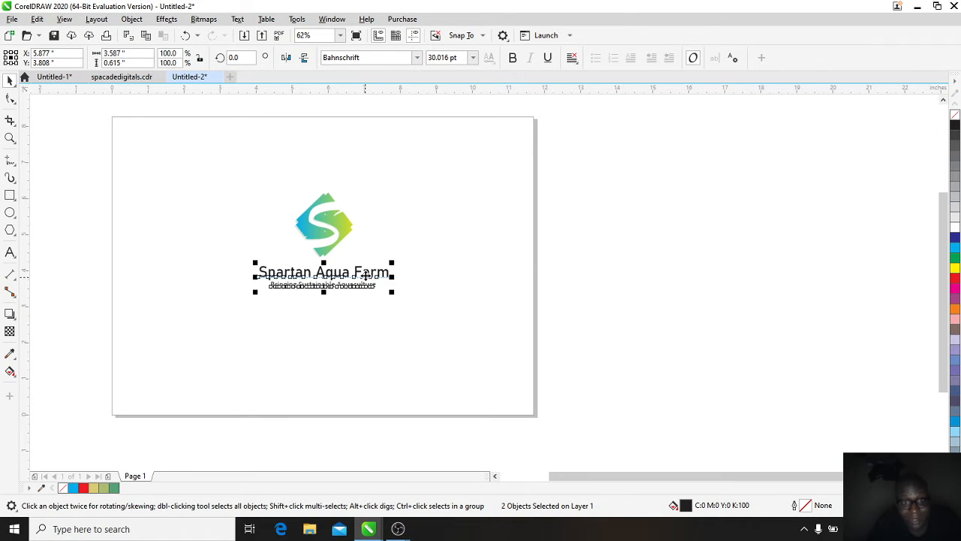
click(469, 248)
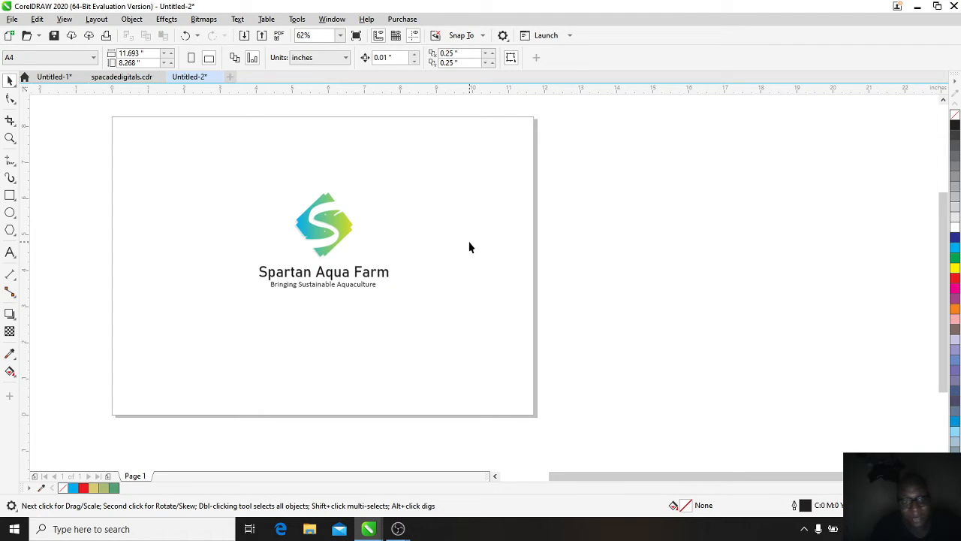
Step: Try the tagline near the page's lower-right corner, and undo the move
click(341, 289)
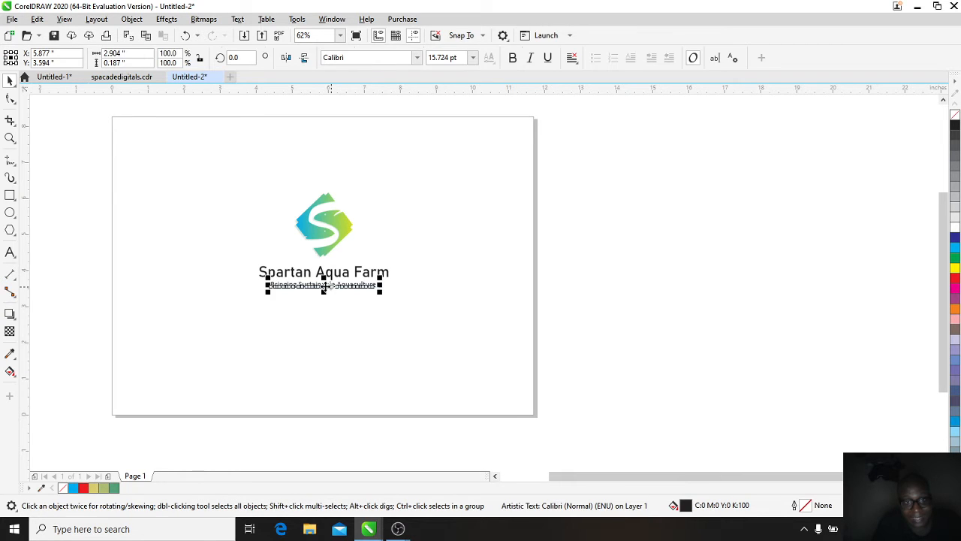
drag(324, 288, 460, 404)
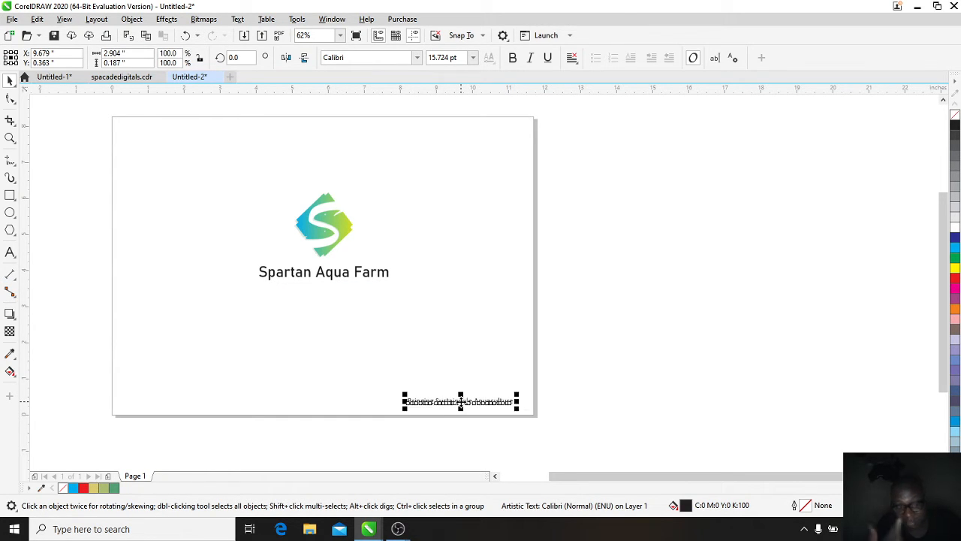
key(ctrl+z)
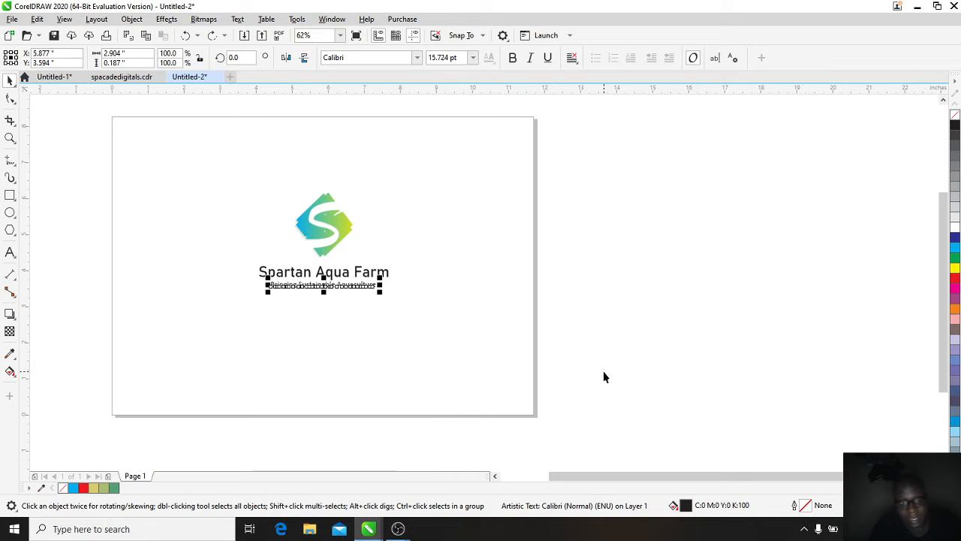
click(508, 293)
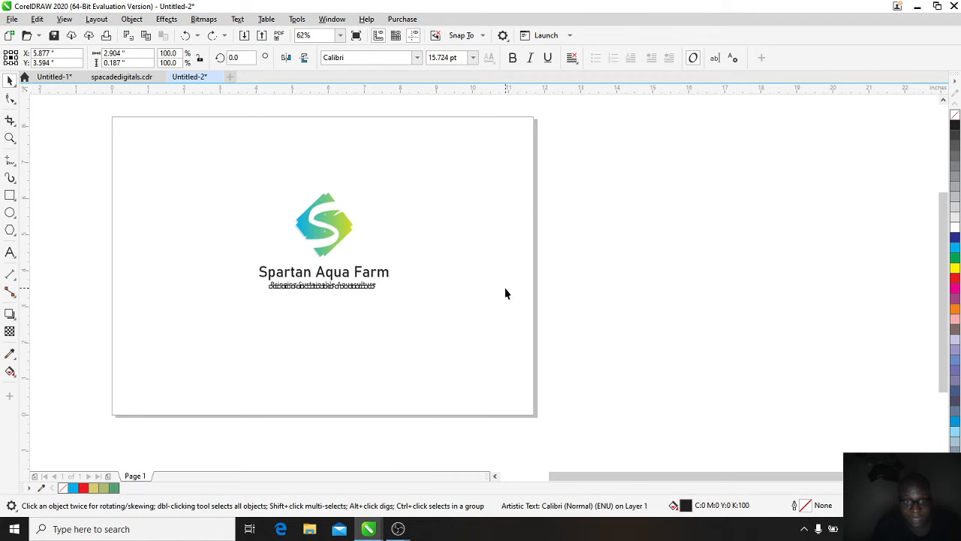
Step: Enlarge the company name to about 38 pt, keeping it centred above the tagline
click(333, 275)
mouse_move(393, 286)
mouse_down()
mouse_move(410, 288)
mouse_move(392, 281)
mouse_move(401, 279)
mouse_move(433, 294)
mouse_move(399, 283)
mouse_move(409, 296)
mouse_up()
click(546, 313)
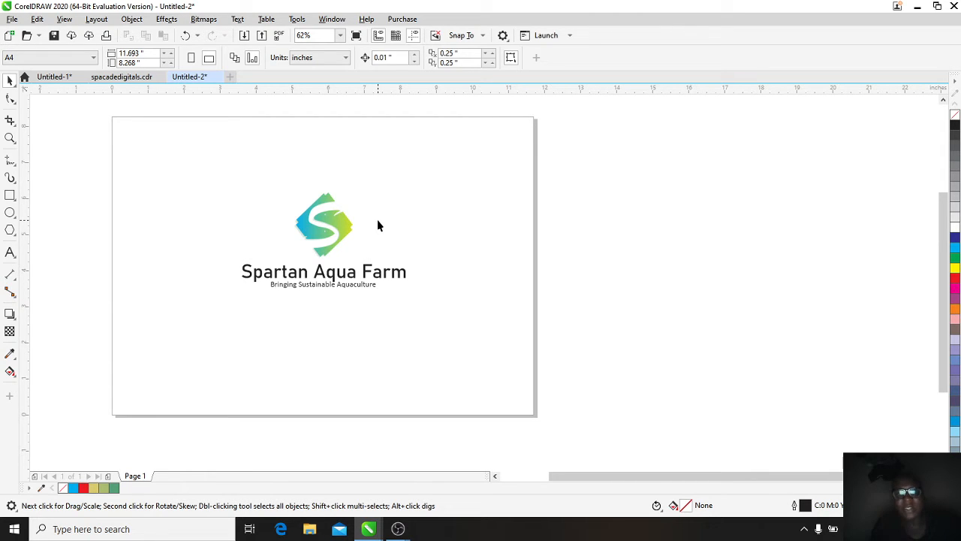
Step: Add a page-sized background rectangle with a white outline and a black fill behind the logo
double_click(9, 197)
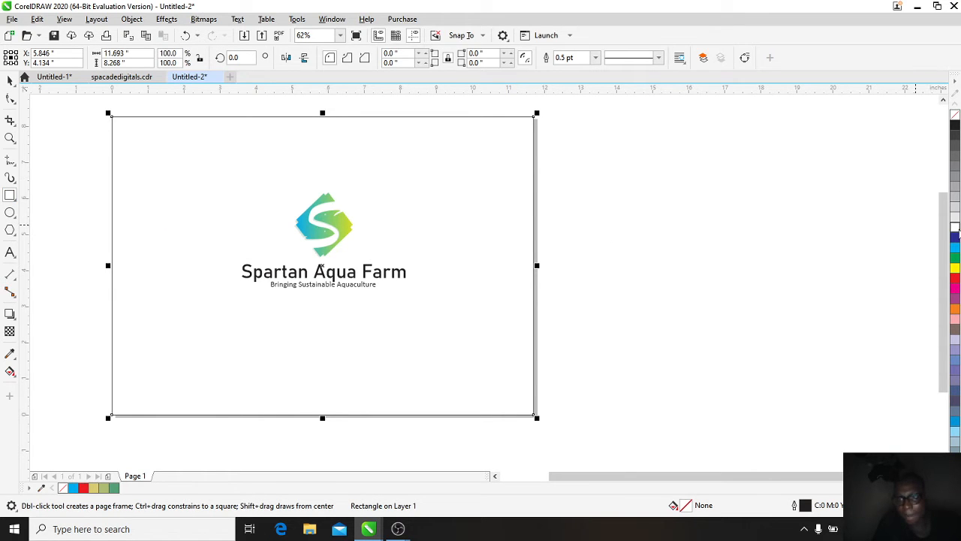
click(955, 228)
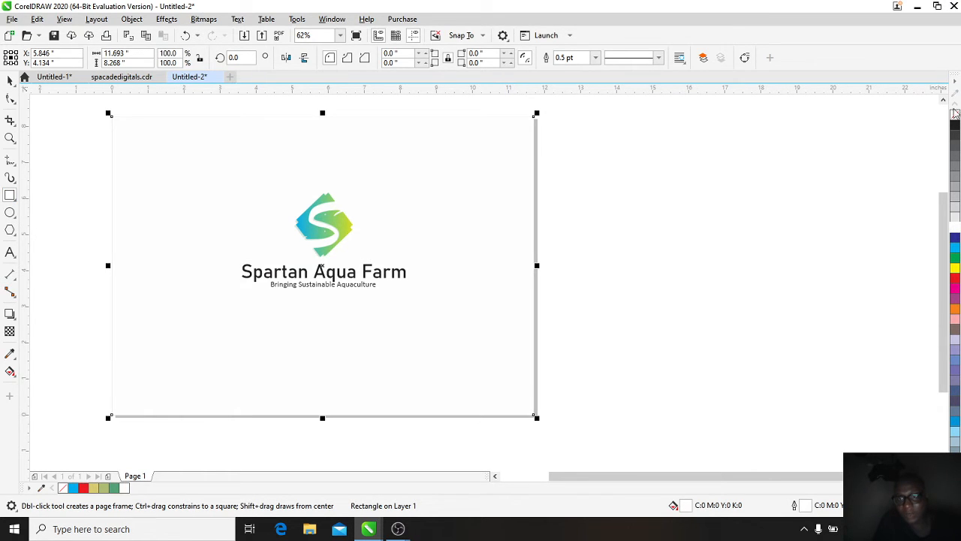
click(955, 126)
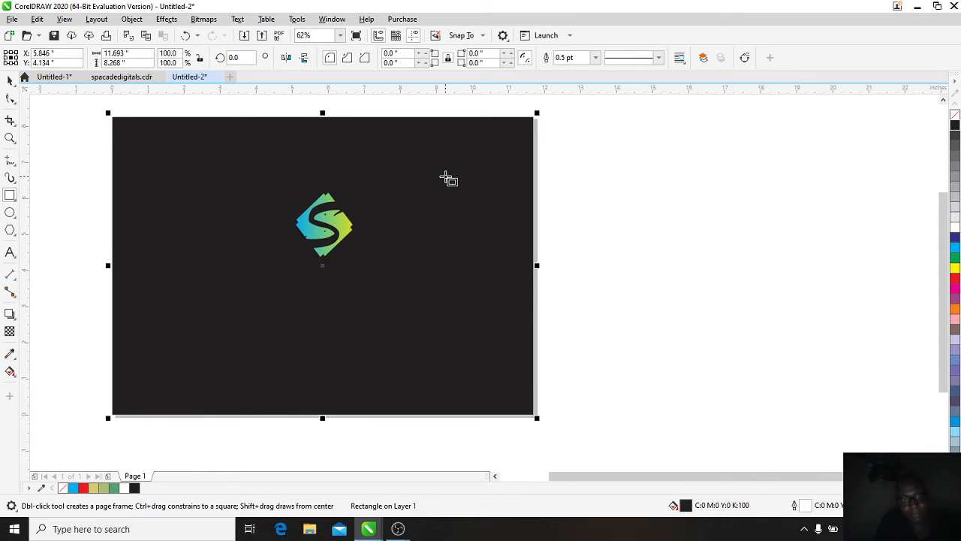
key(space)
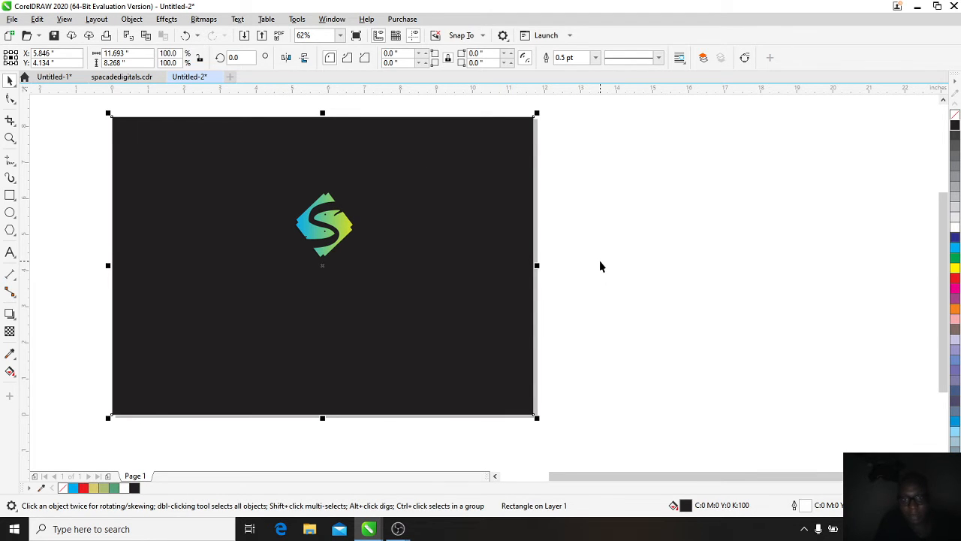
Step: Recolour the company name and the tagline white
drag(590, 223, 180, 409)
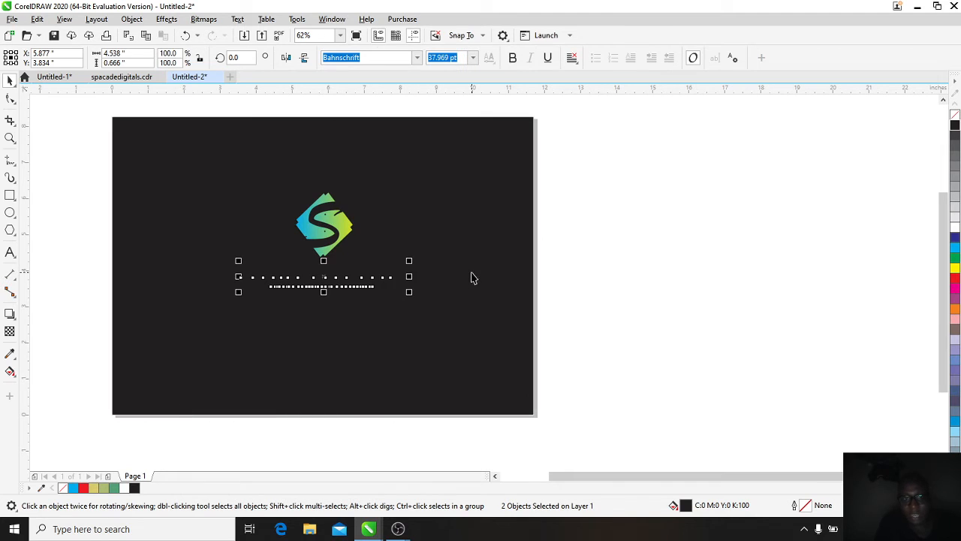
click(958, 227)
click(603, 265)
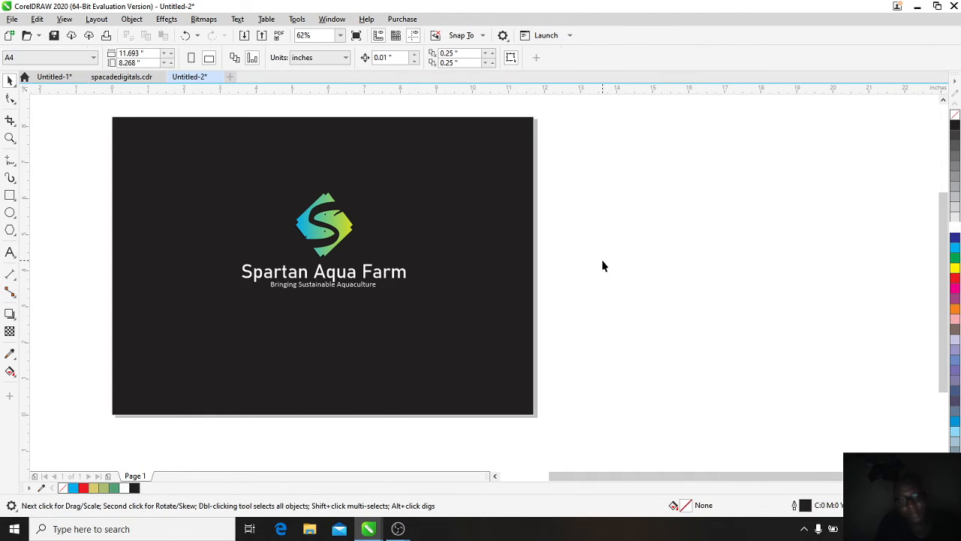
Step: Tint the background rectangle's black fill with cyan and blue to C47 M35 Y0 K53
click(446, 211)
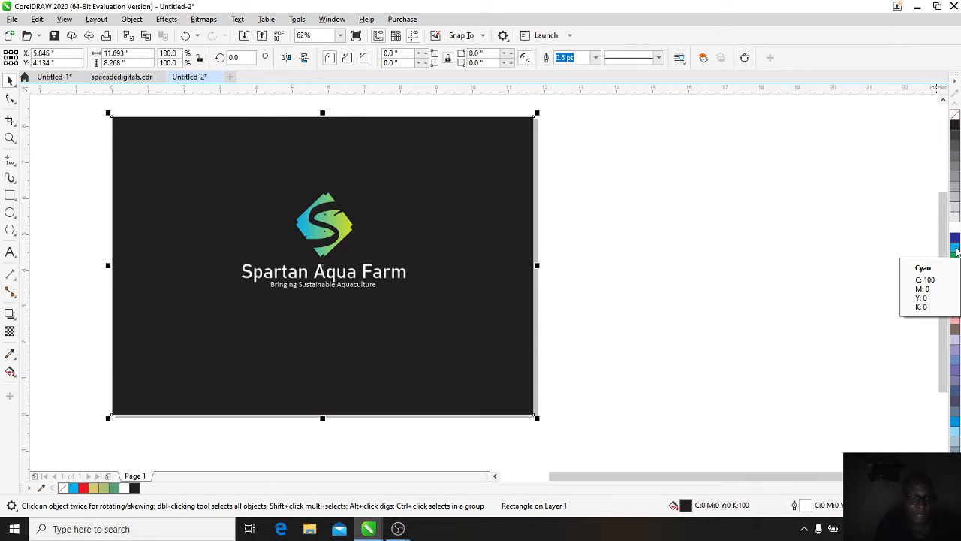
ctrl+click(955, 249)
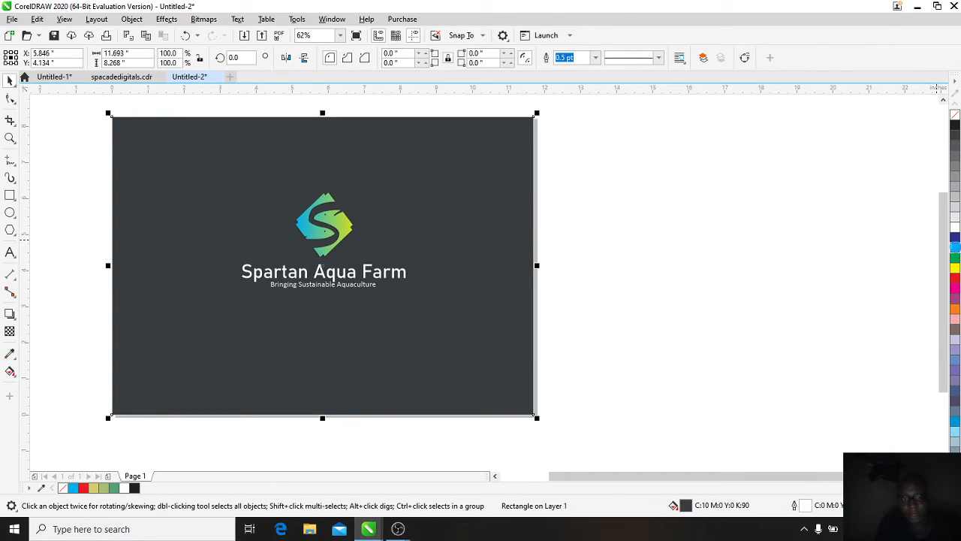
ctrl+click(956, 249)
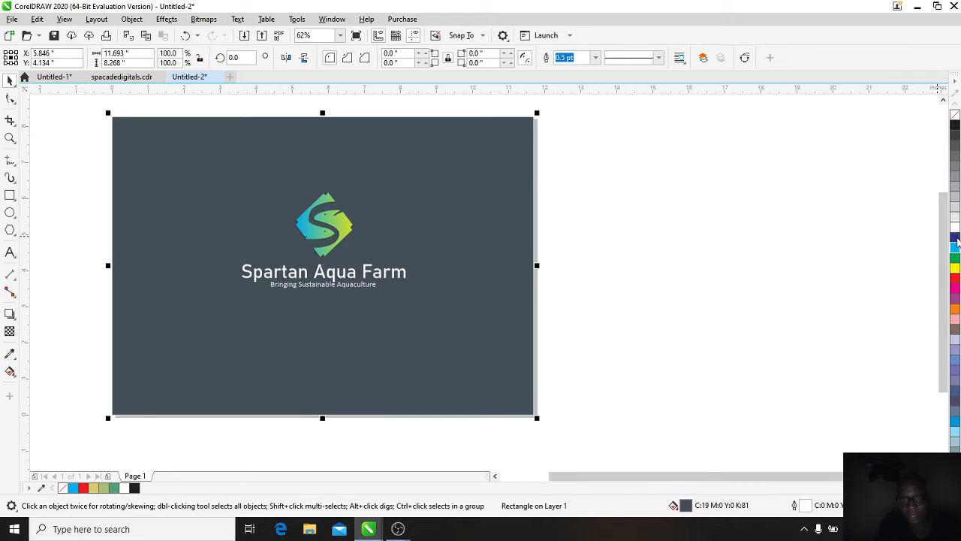
ctrl+click(956, 238)
ctrl+click(955, 238)
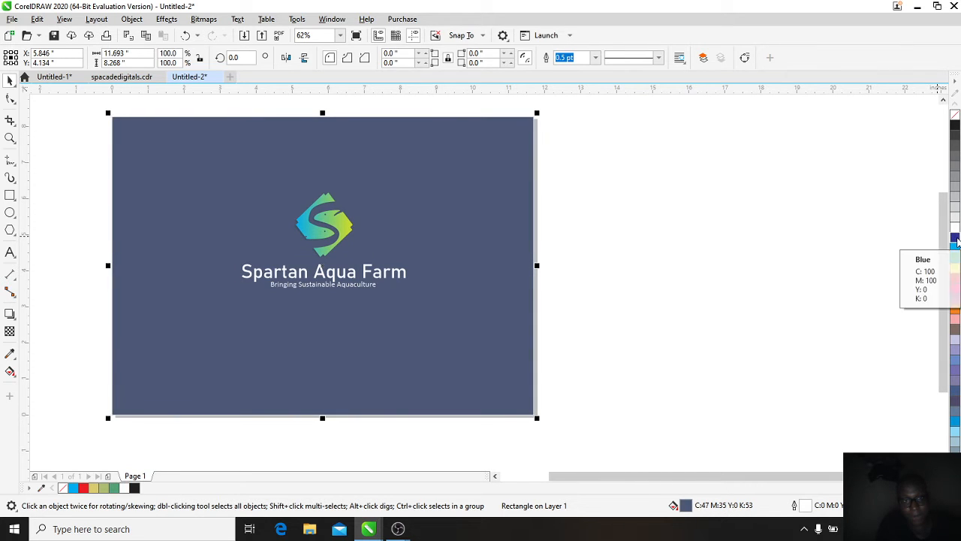
click(883, 244)
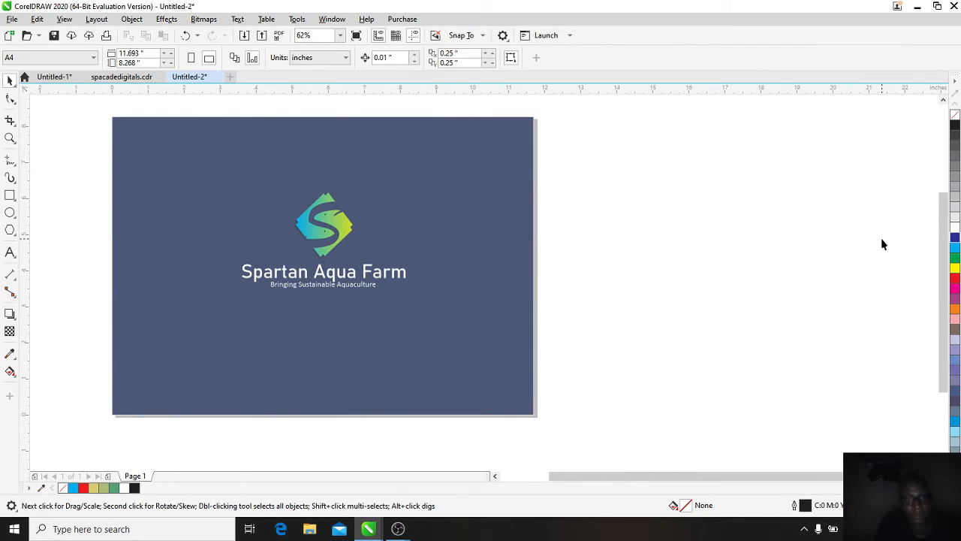
Step: Nudge the company name and tagline together about 0.15 inch down, away from the emblem
click(352, 278)
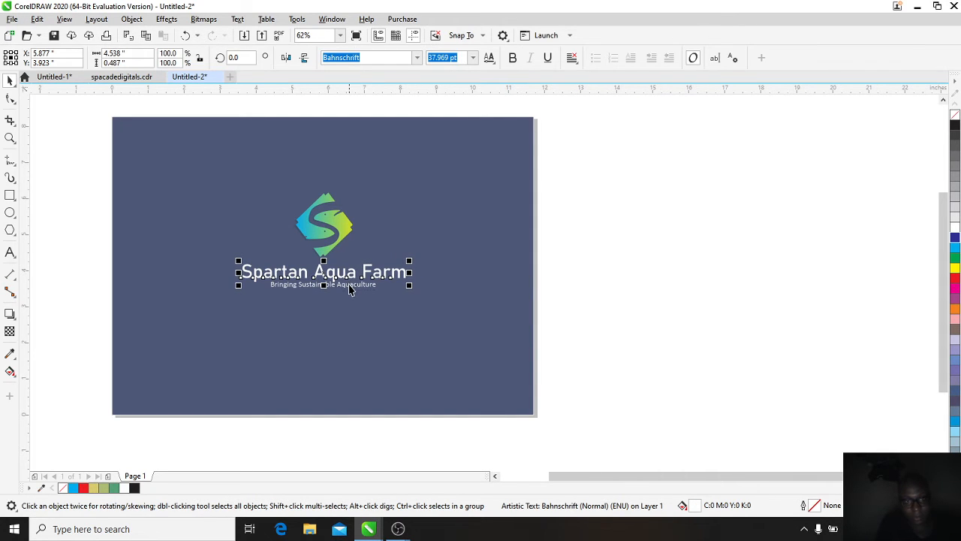
click(347, 288)
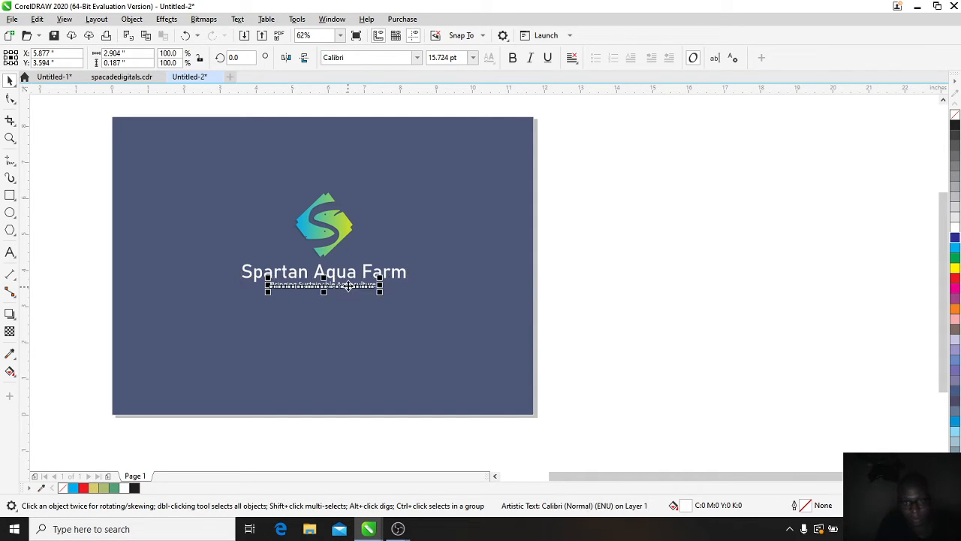
shift+click(350, 277)
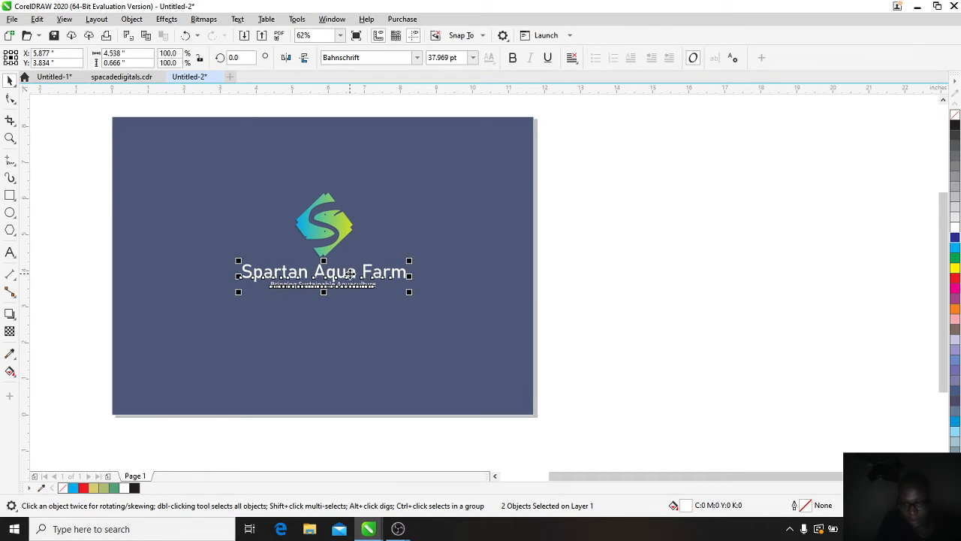
key(Down)
key(Down)
key(Down)
key(Down)
key(Down)
key(Down)
key(Down)
key(Down)
key(Down)
key(Down)
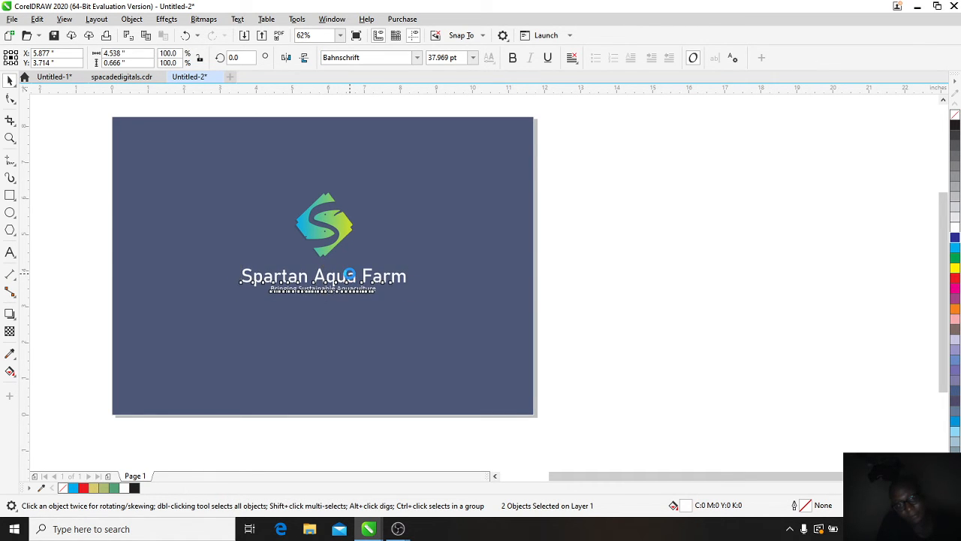
click(579, 275)
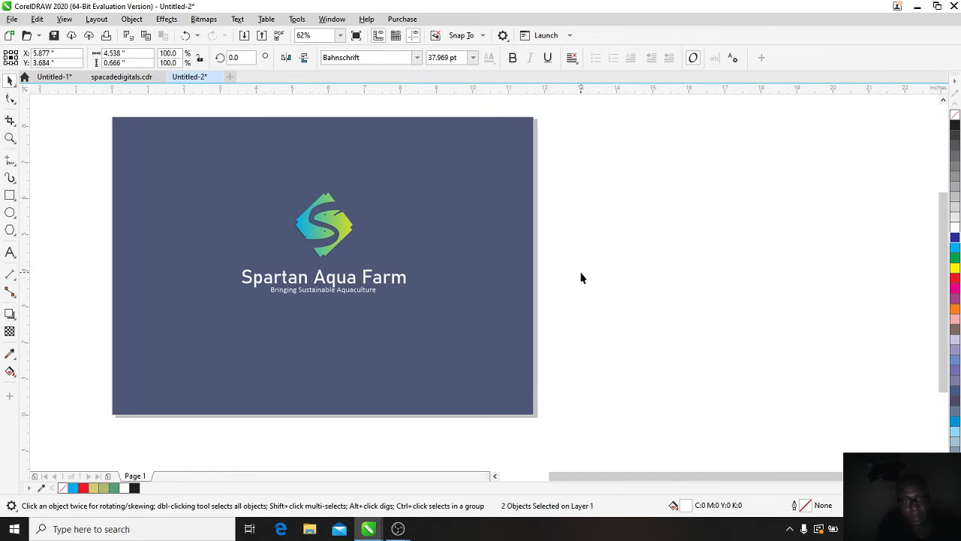
Step: Tint the white company name with cyan to a light blue fill of C35 M0 Y0 K0
click(278, 282)
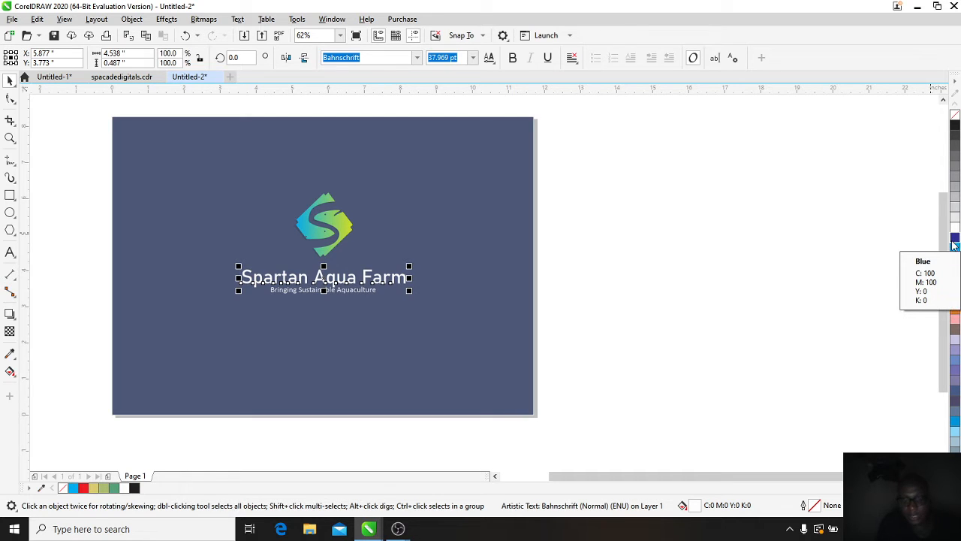
ctrl+click(955, 253)
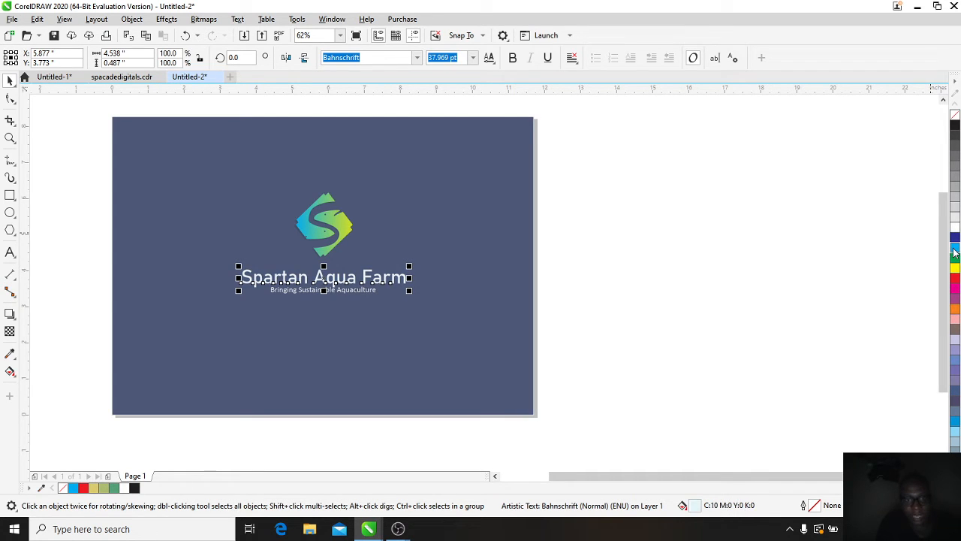
ctrl+click(956, 253)
ctrl+click(955, 253)
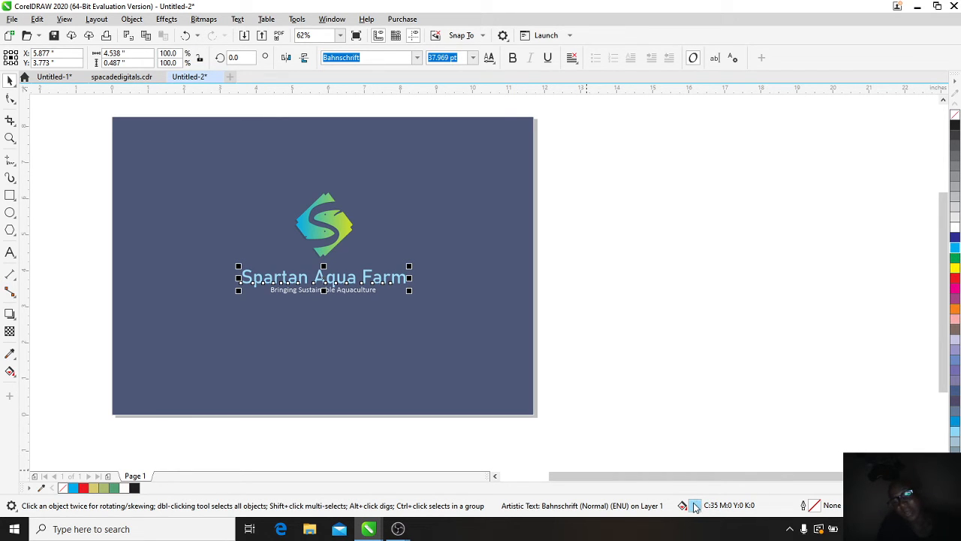
Step: Give the company name a linear fountain fill running from light blue to white
double_click(695, 506)
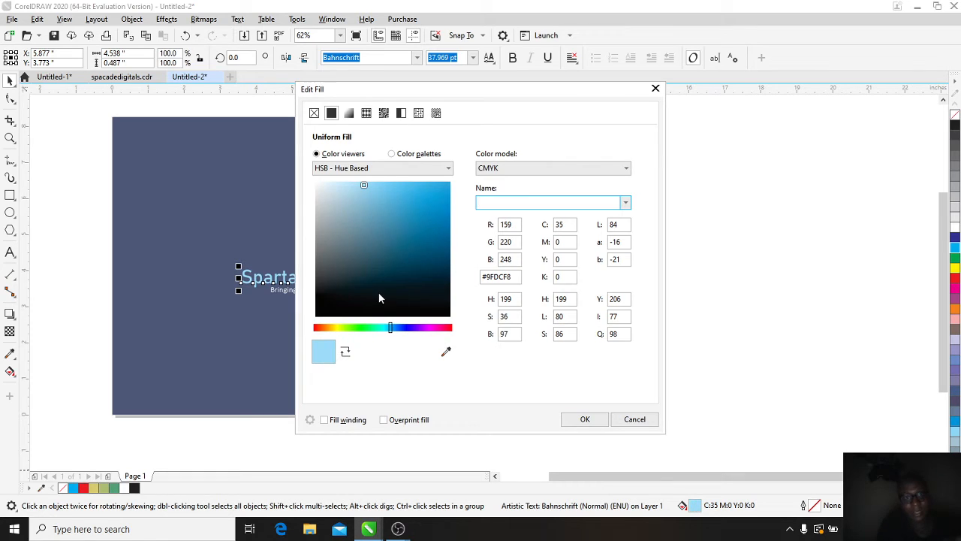
click(350, 114)
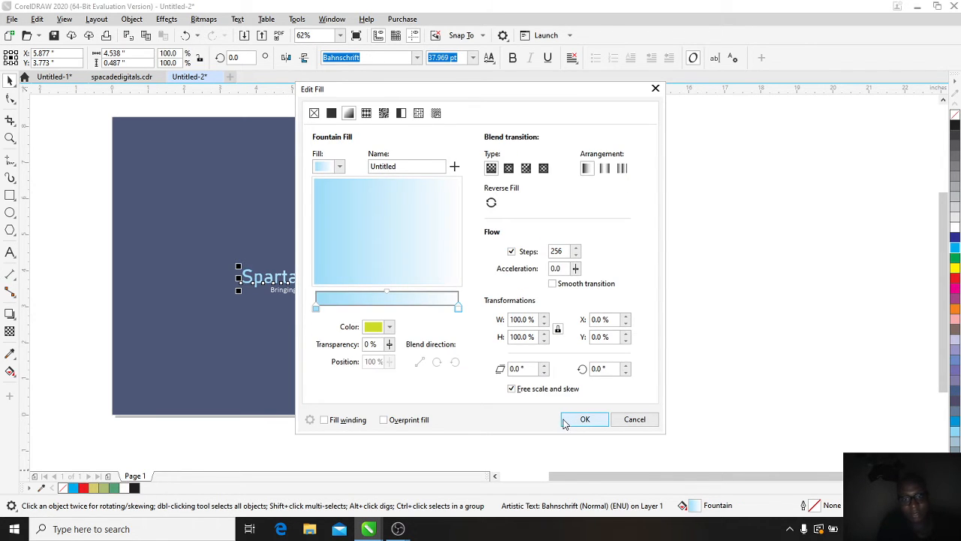
click(580, 420)
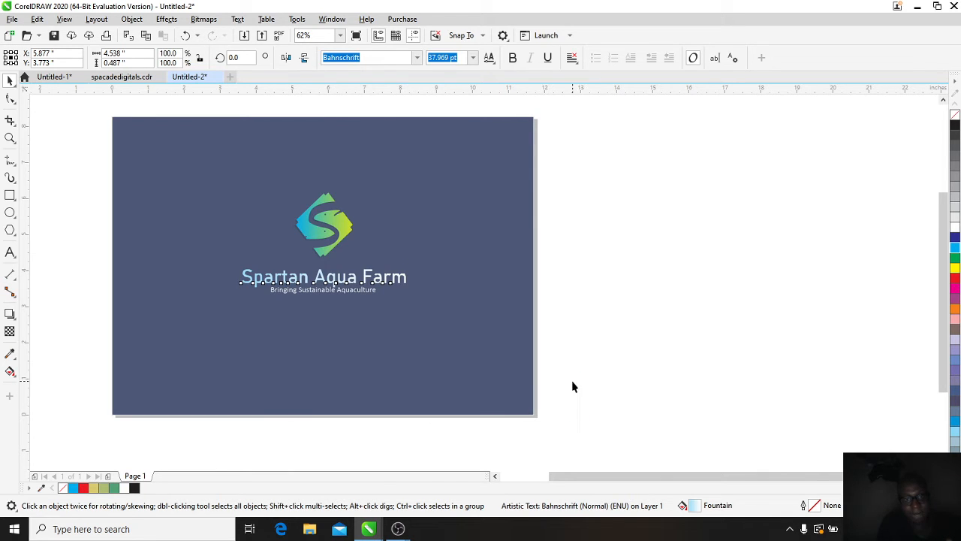
click(545, 305)
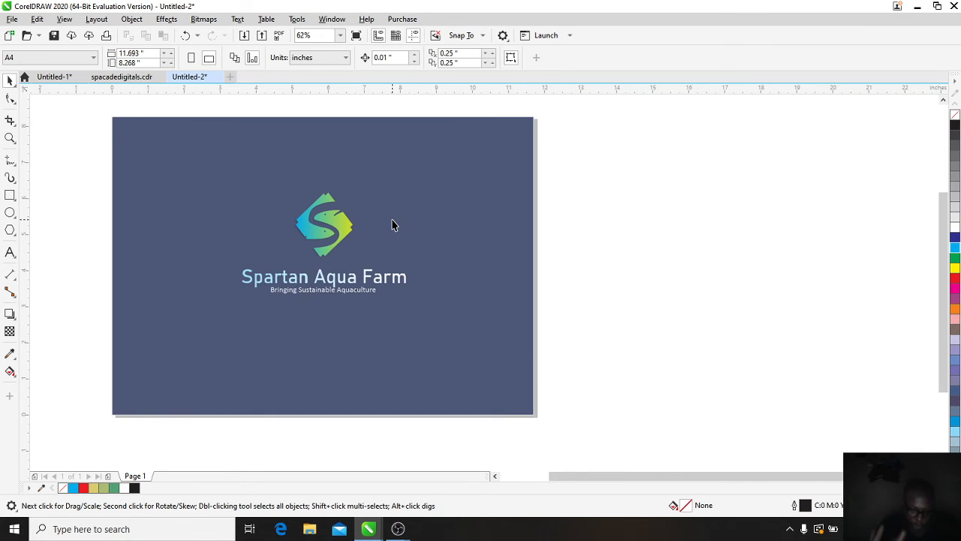
Step: Start exporting the design, create a Desktop folder named "My Portfolio" and open it as the destination
click(262, 37)
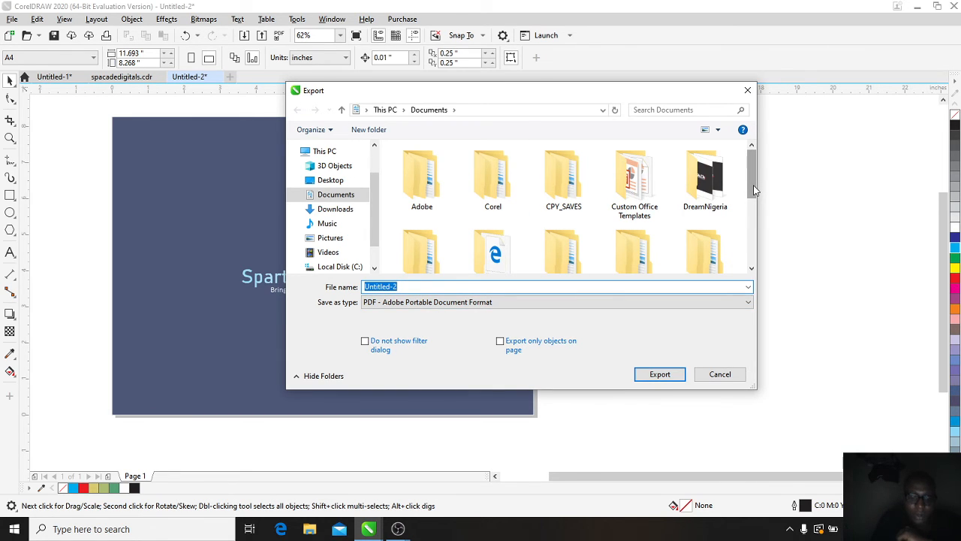
drag(753, 186, 578, 255)
click(332, 183)
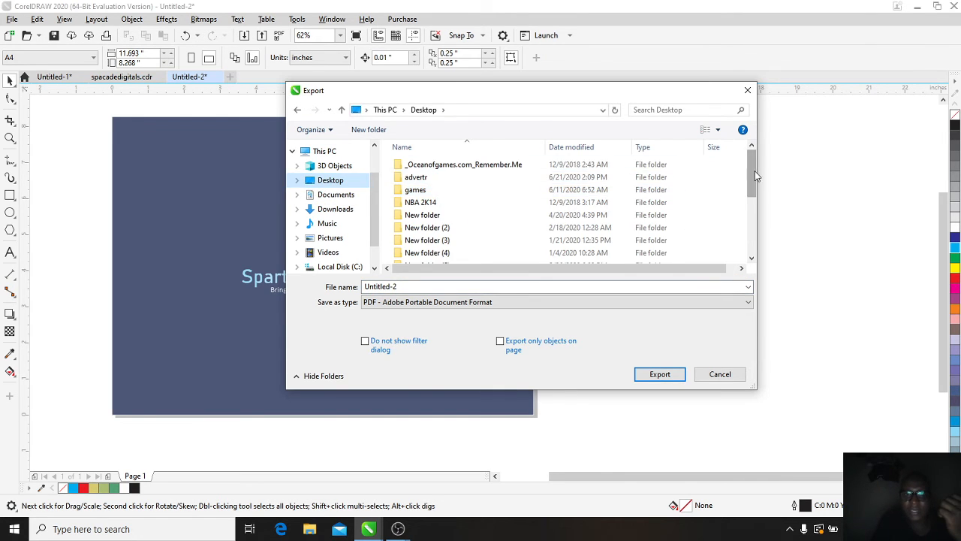
drag(756, 174, 760, 247)
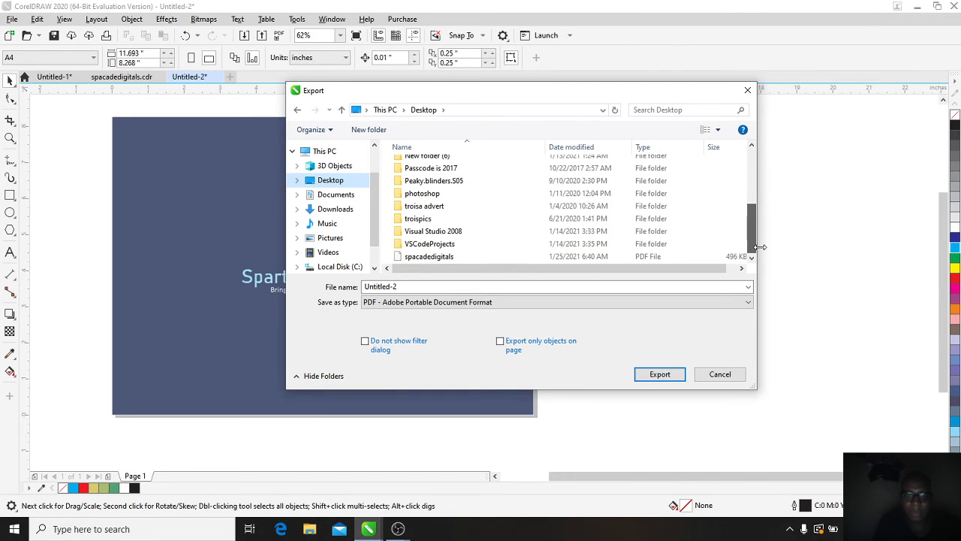
right_click(709, 201)
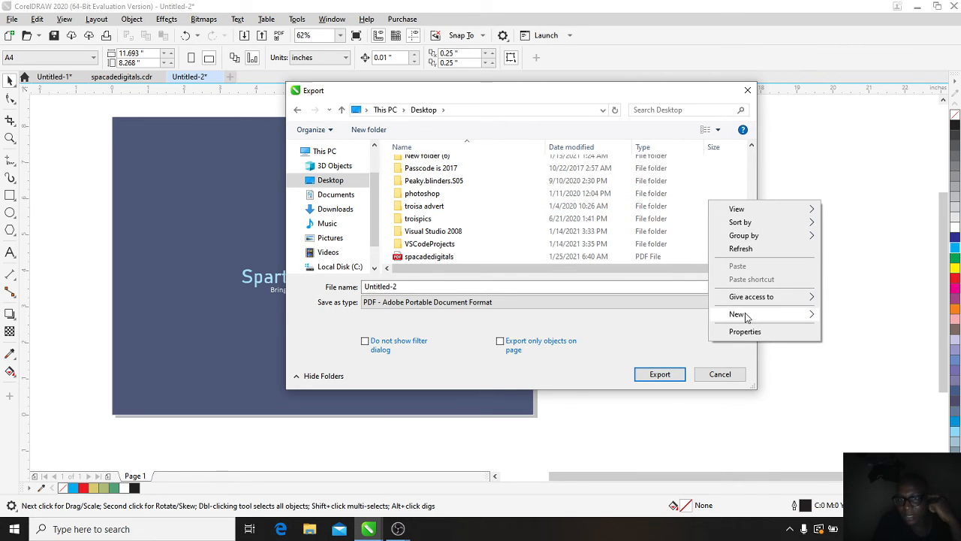
mouse_move(745, 313)
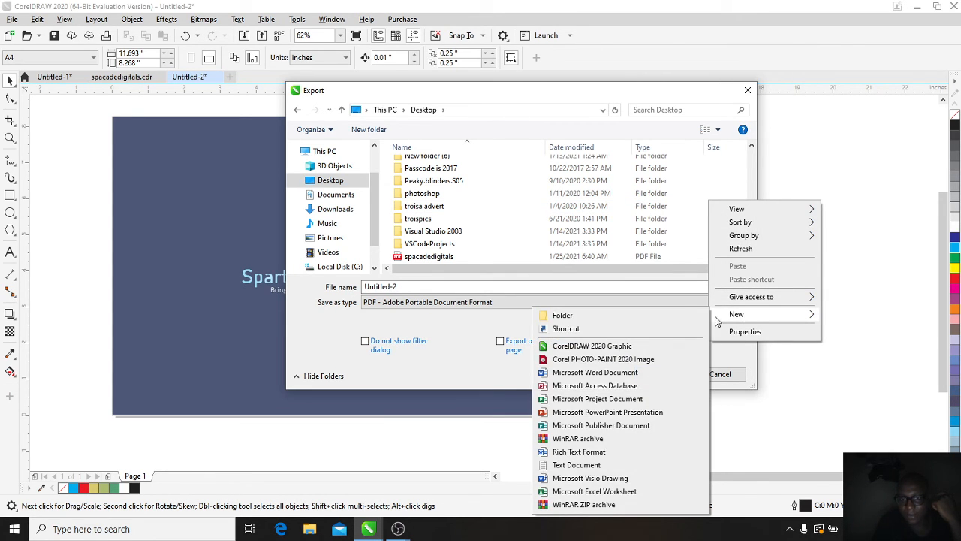
click(647, 314)
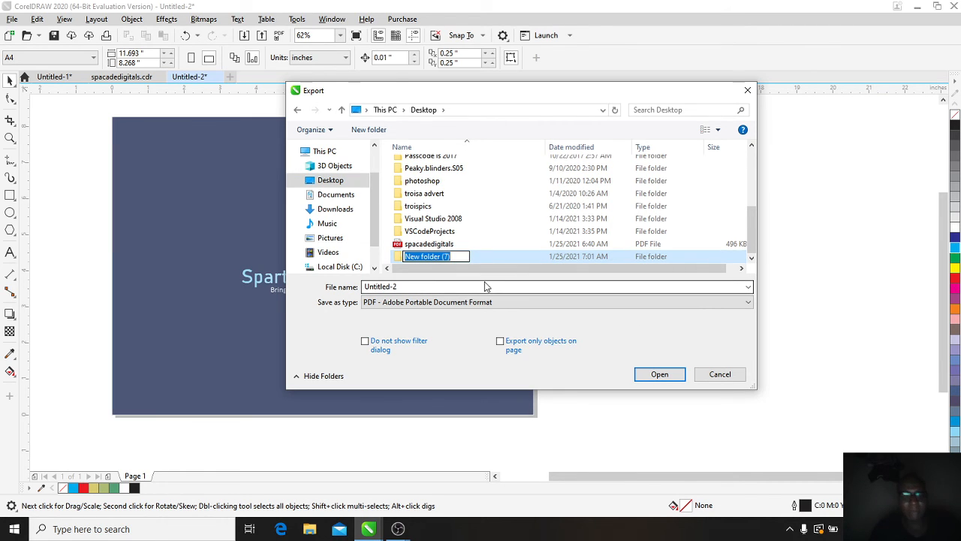
text(My)
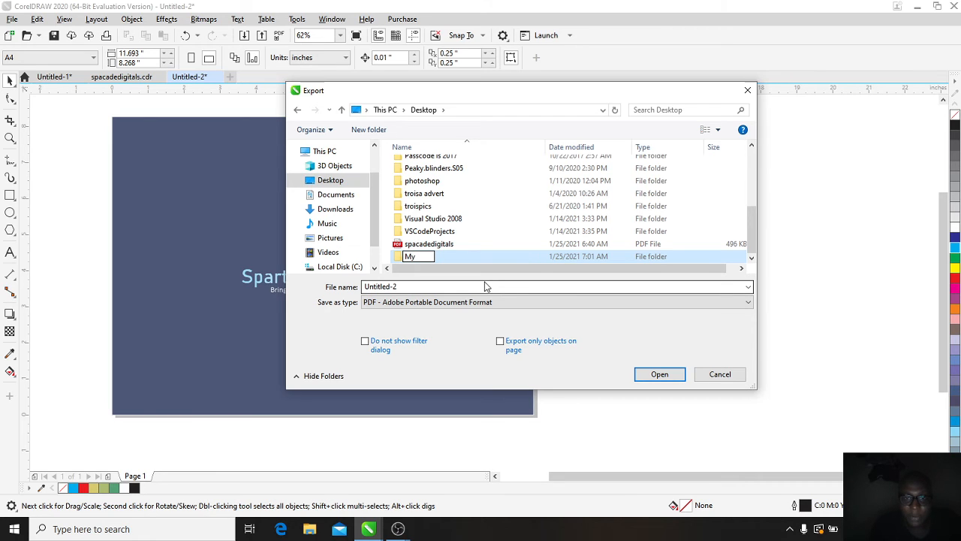
text( Port)
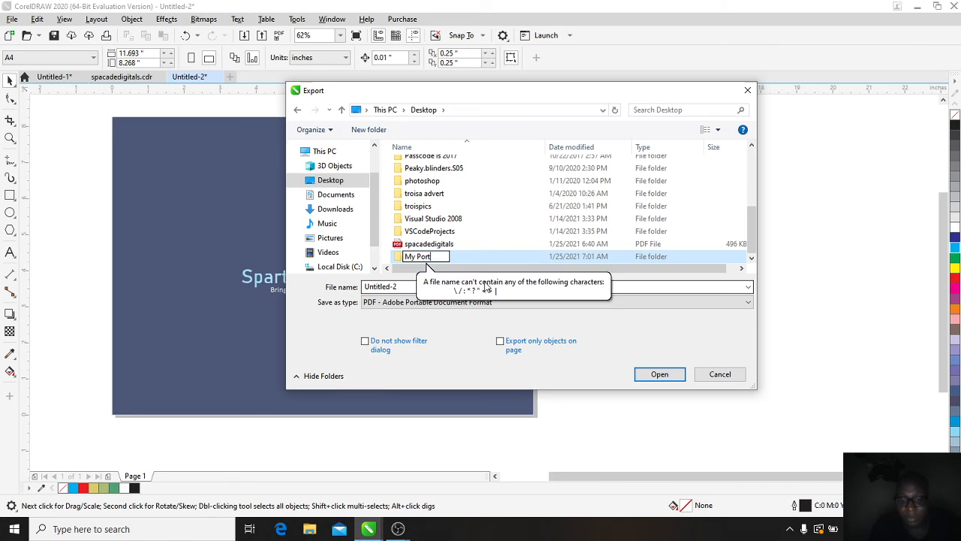
text(folio)
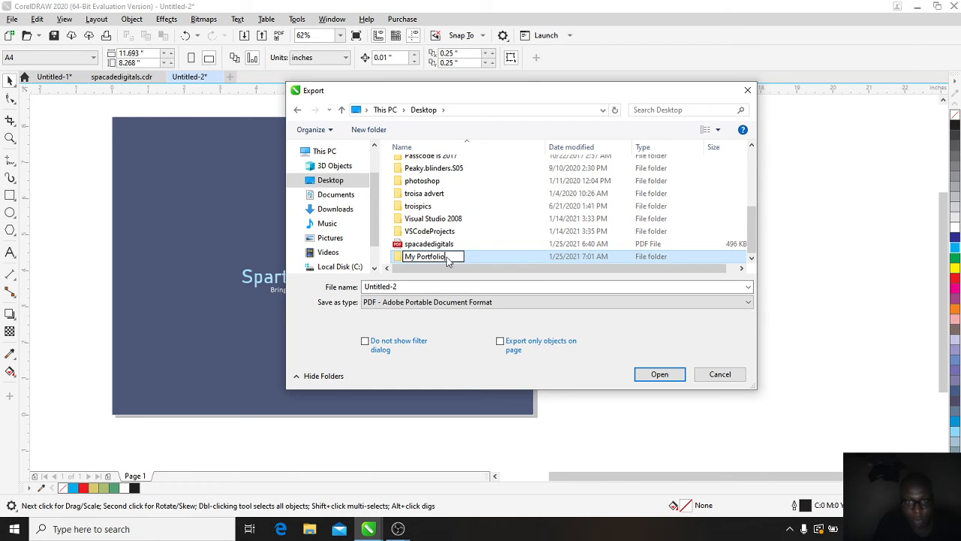
double_click(413, 256)
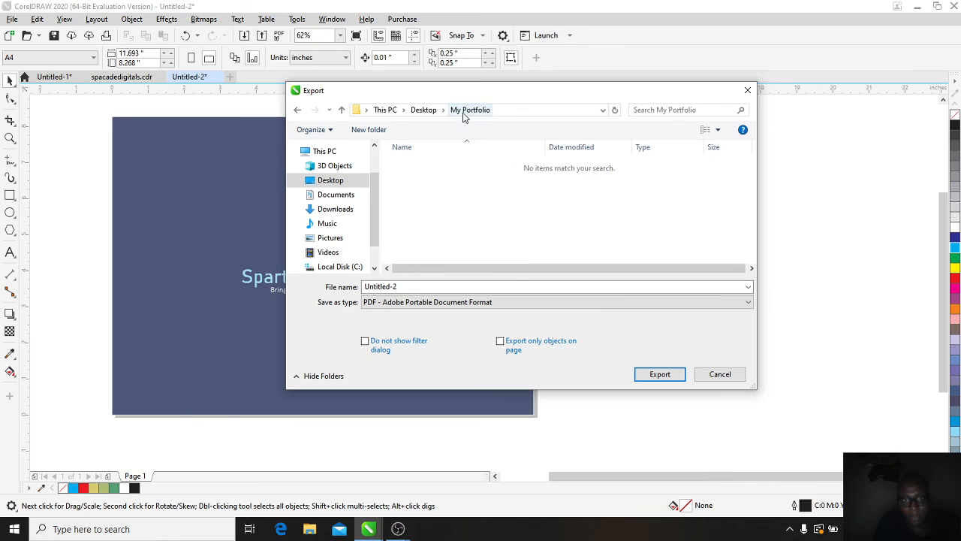
Step: Export the design as a PDF named "Spartan Fish Co." with the default PDF settings
click(411, 288)
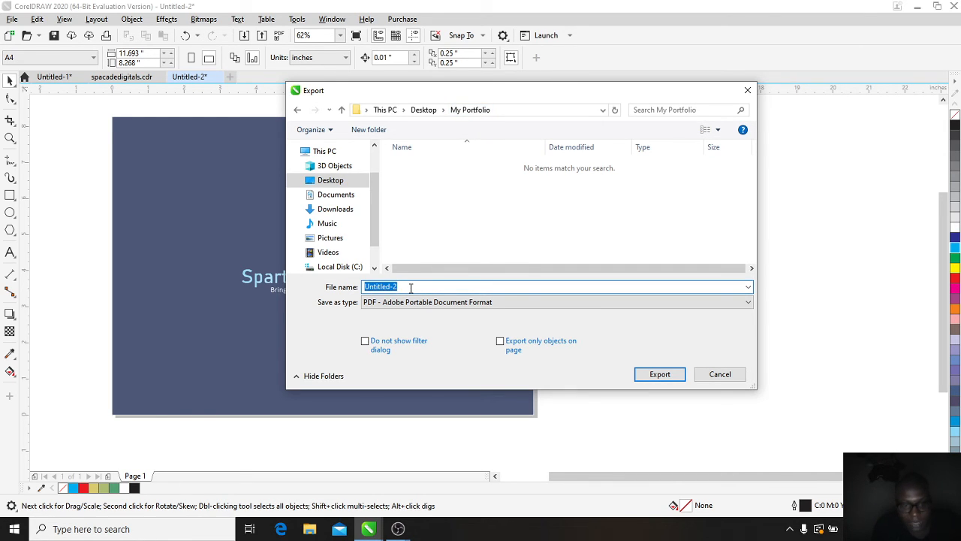
text(Spartan)
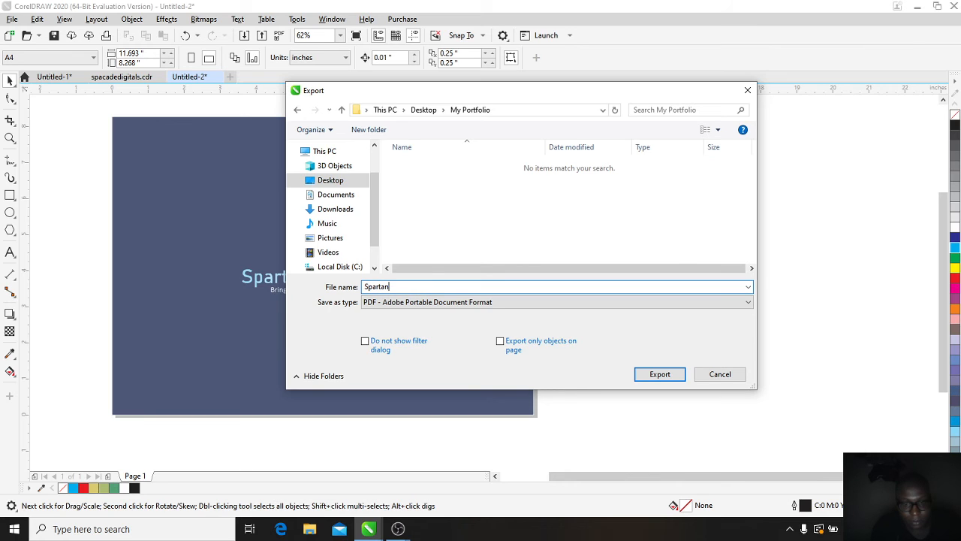
text(a)
key(BackSpace)
key(BackSpace)
key(BackSpace)
text(Fish Co)
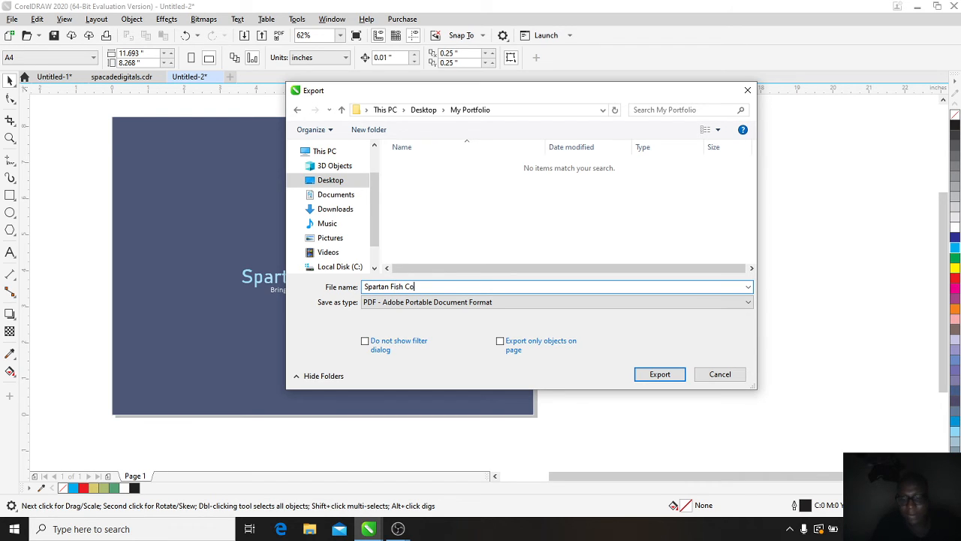
text(.)
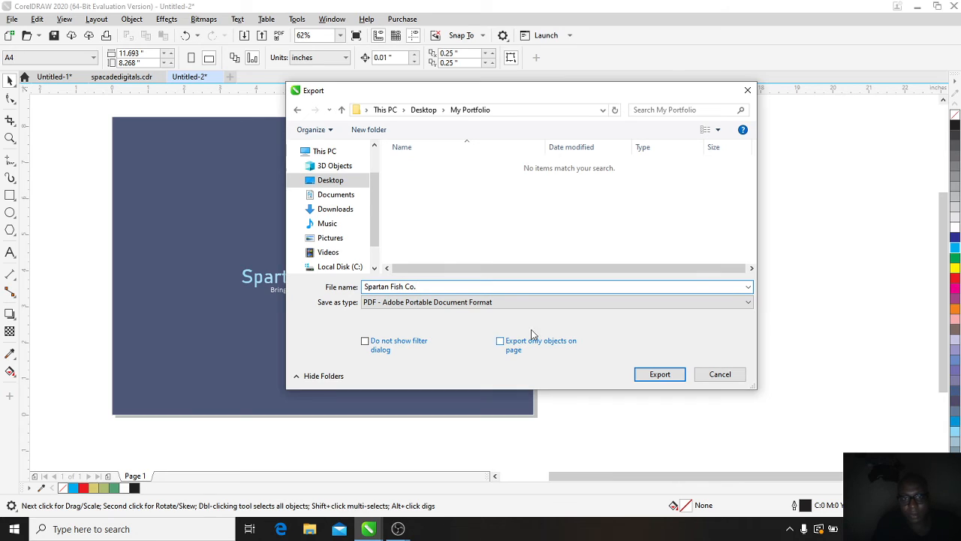
click(661, 375)
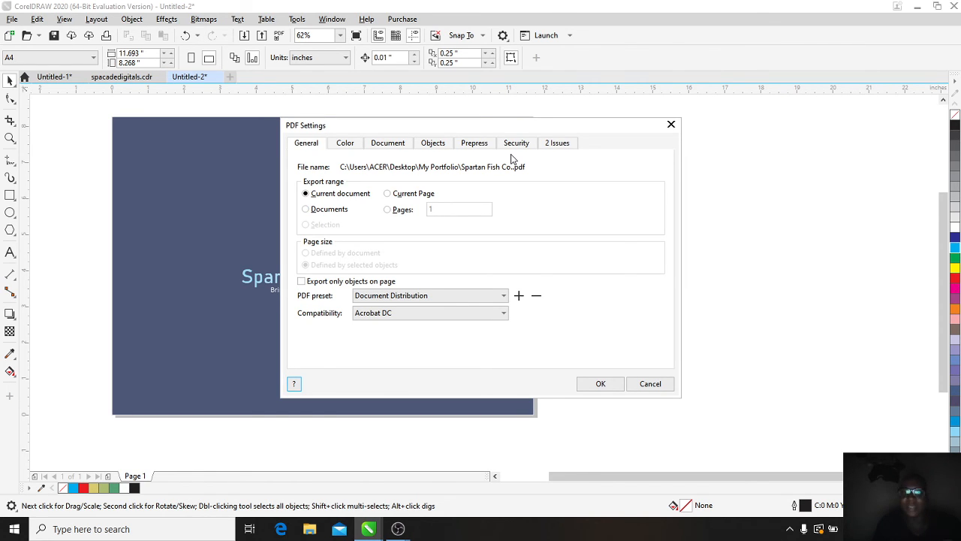
click(609, 386)
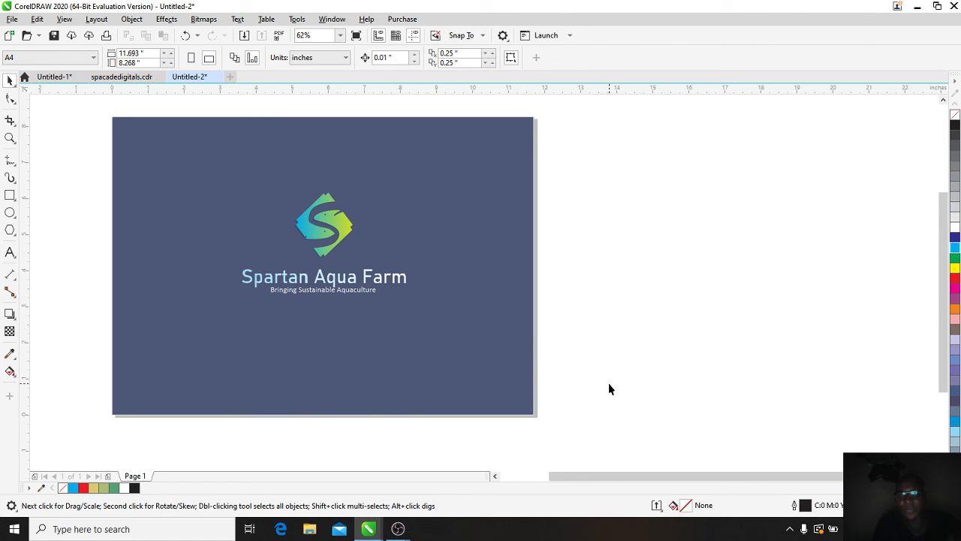
Step: Switch to the desktop's My Portfolio folder and open the Spartan Fish Co. PDF with Adobe Reader
click(917, 9)
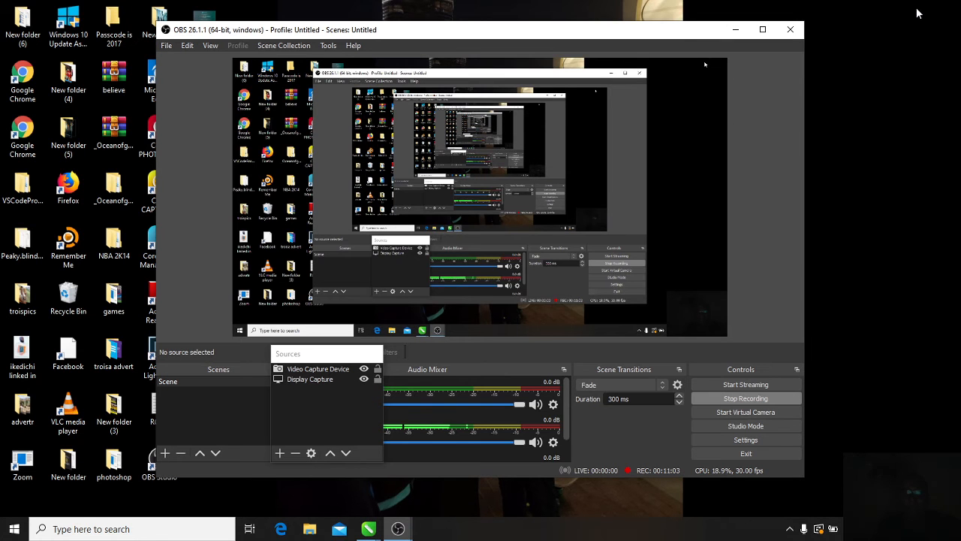
click(739, 29)
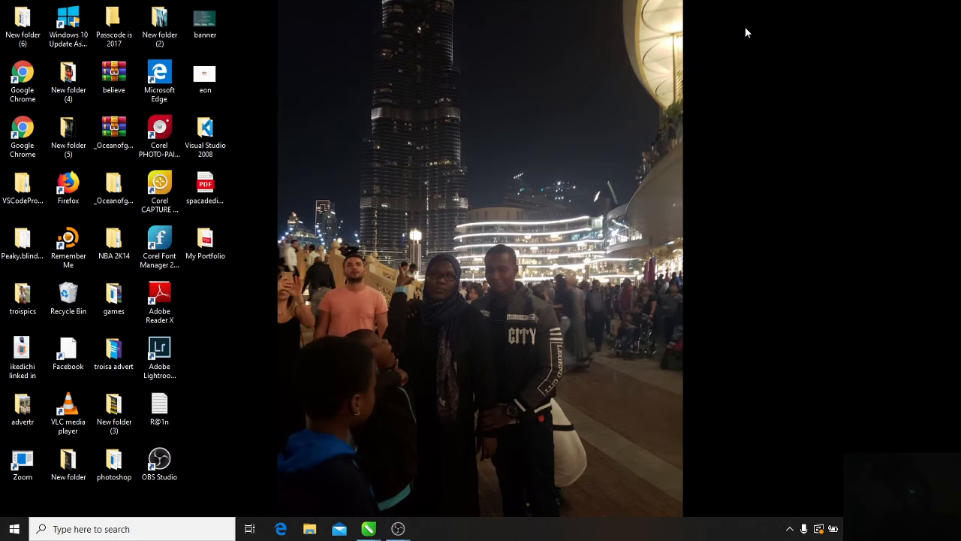
double_click(202, 247)
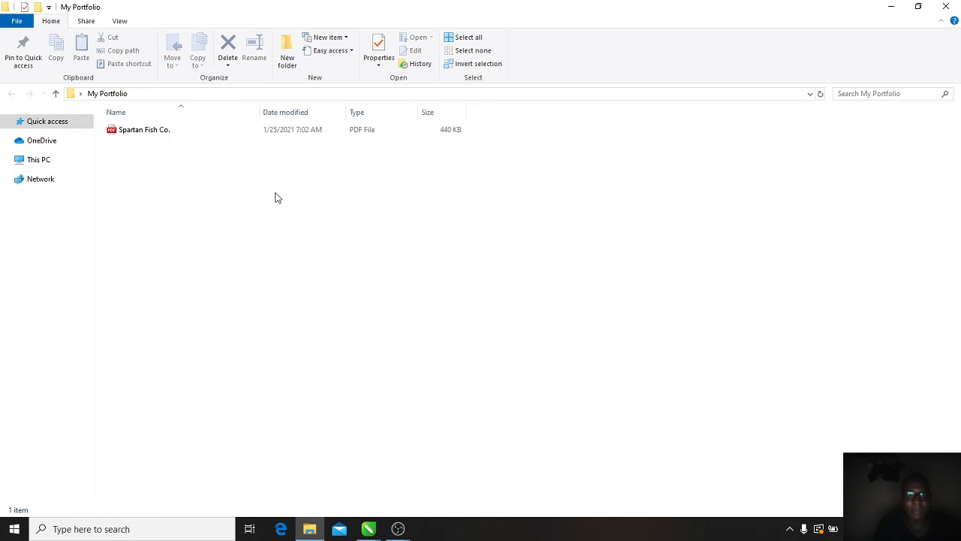
double_click(164, 130)
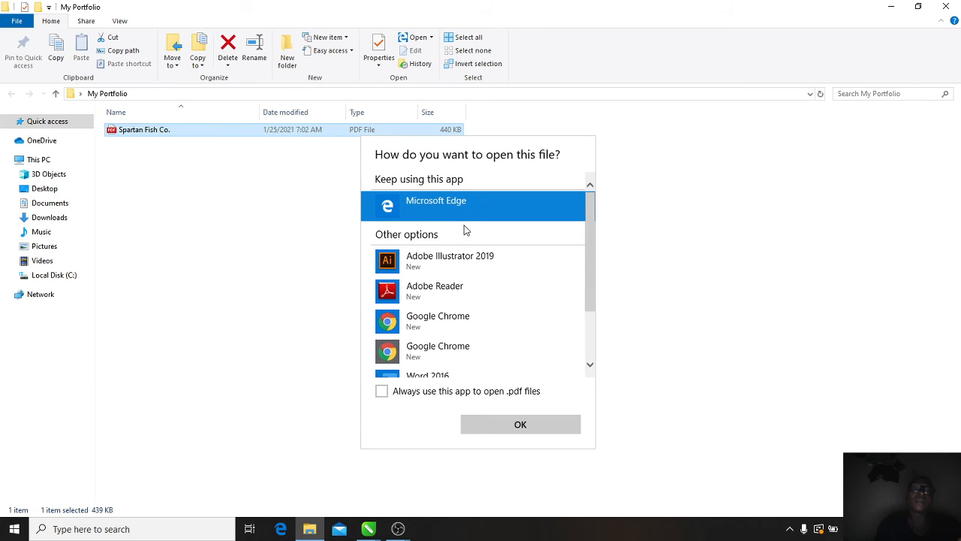
click(460, 291)
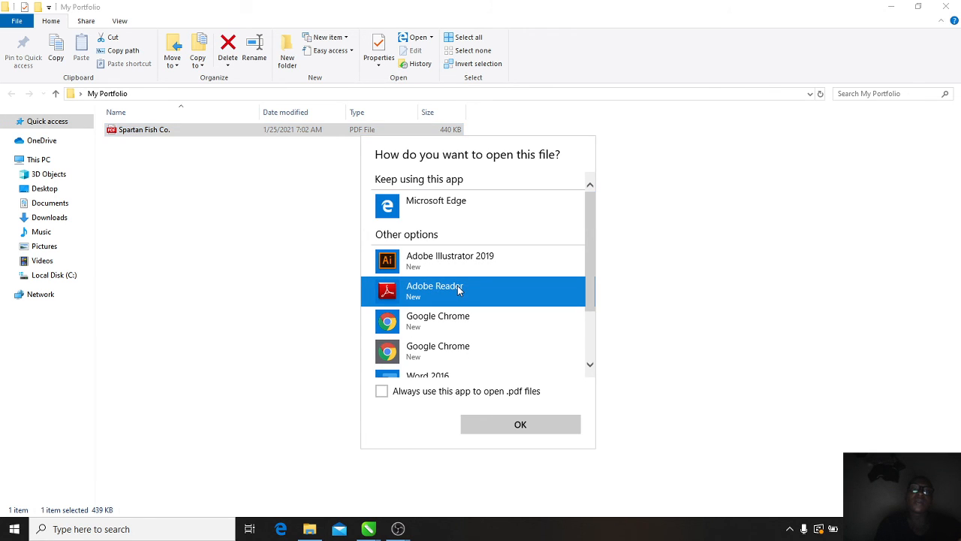
click(501, 425)
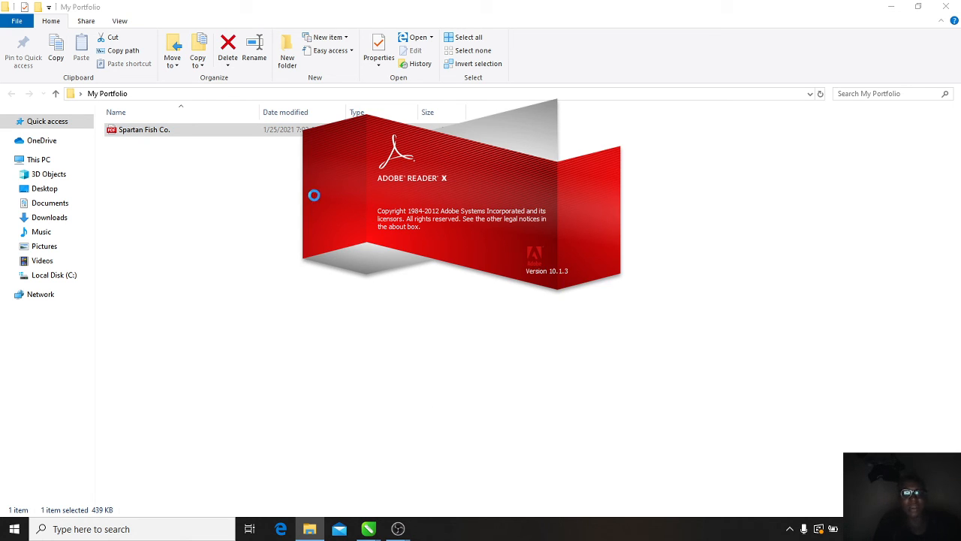
Step: Switch back to CorelDRAW and examine the file formats available for exporting the design, such as JPG and PNG, without exporting
mouse_move(368, 533)
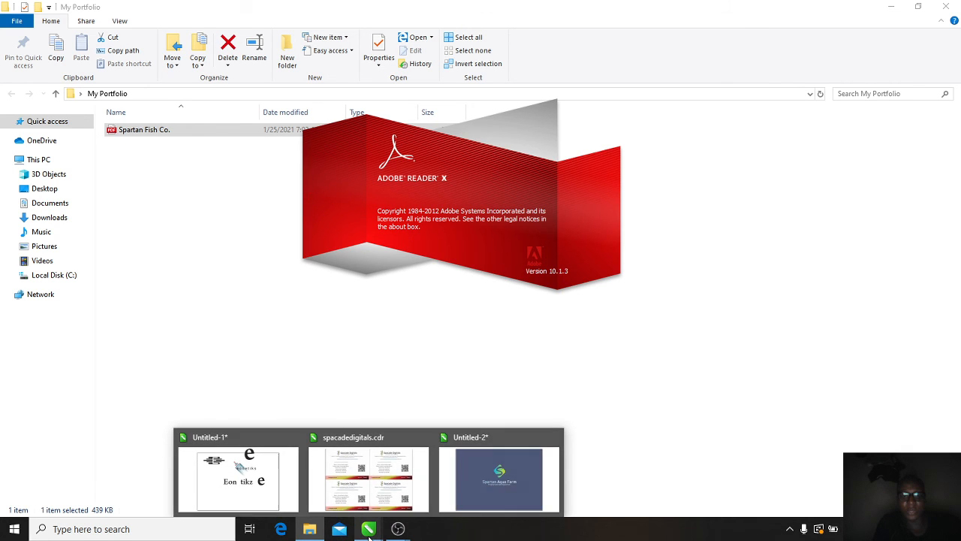
click(475, 466)
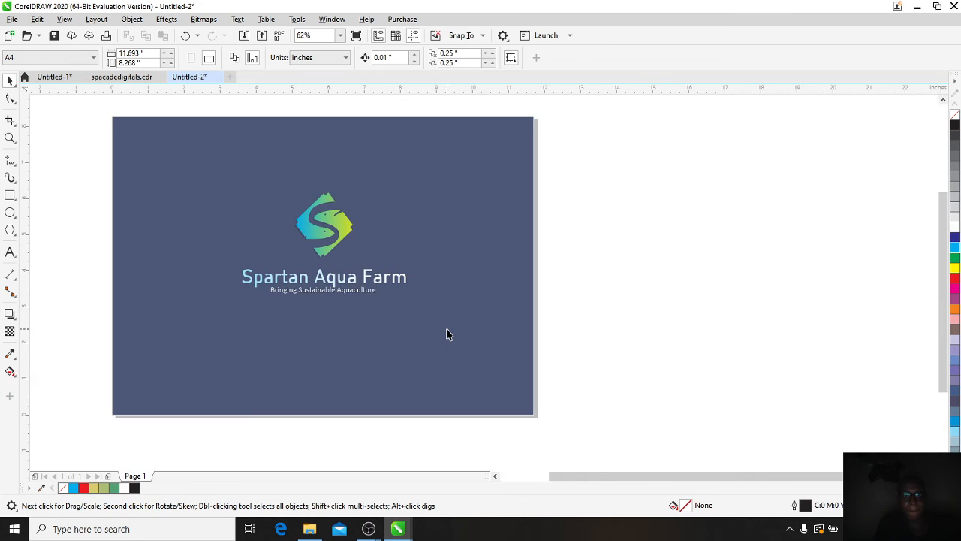
click(262, 36)
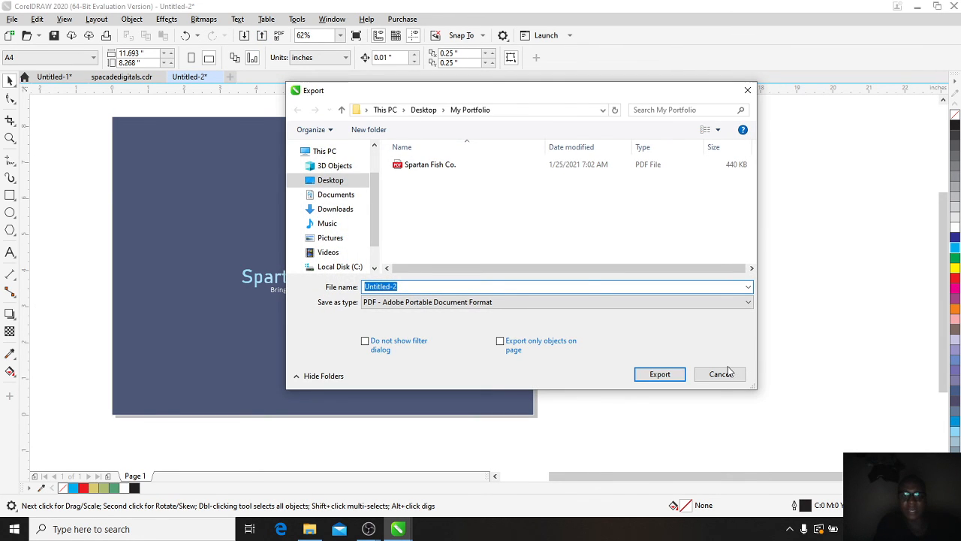
click(508, 305)
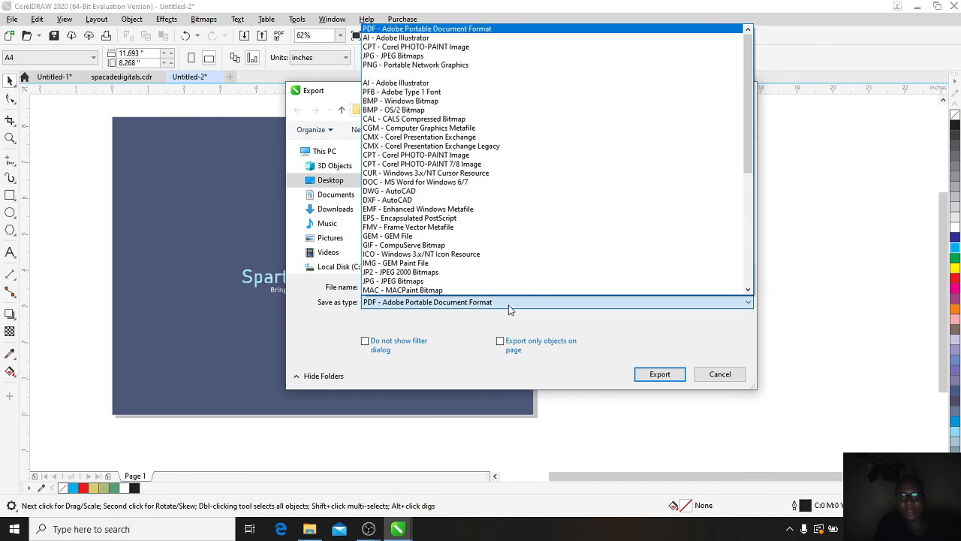
click(393, 56)
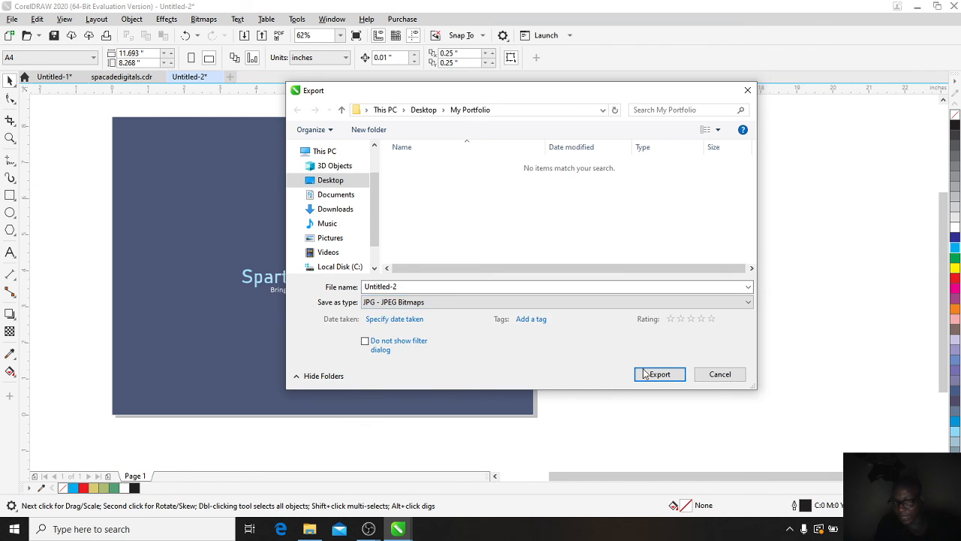
click(564, 305)
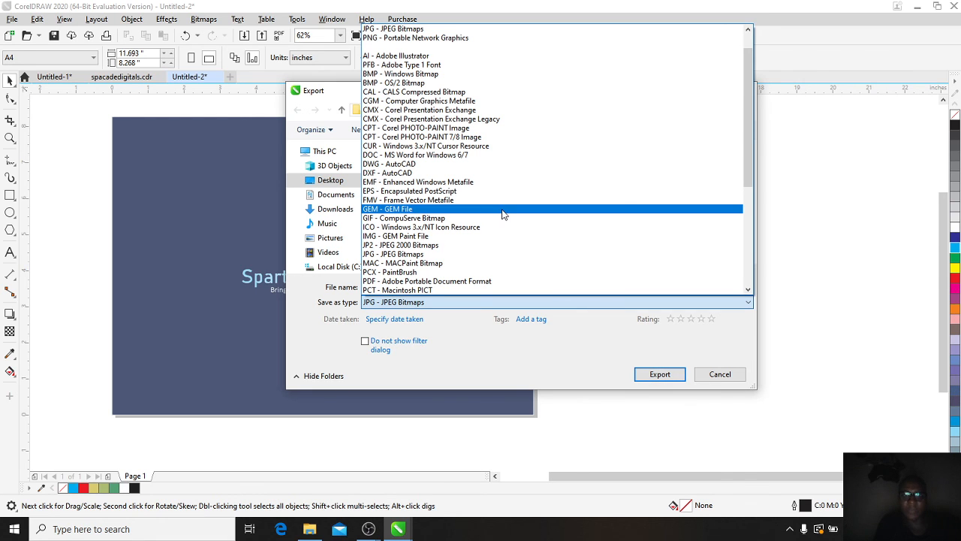
key(p)
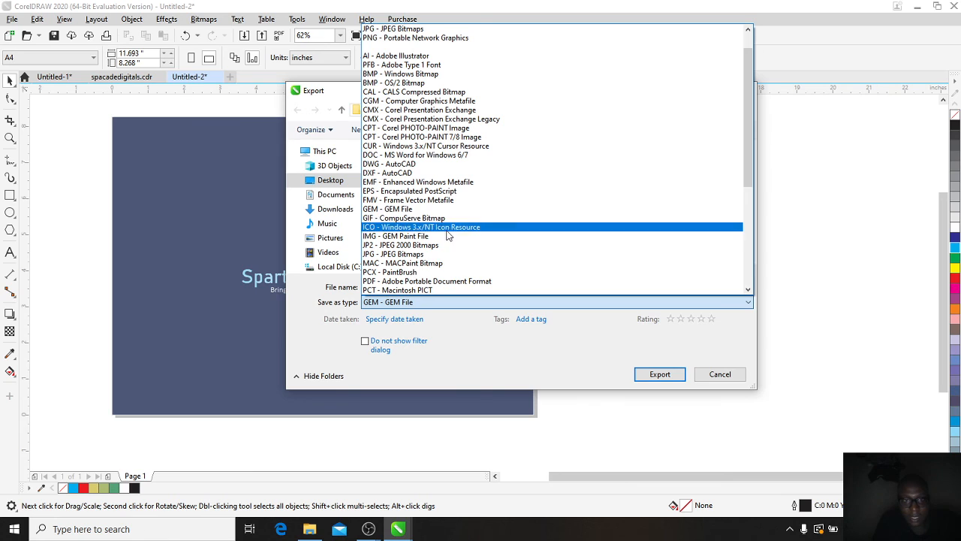
key(p)
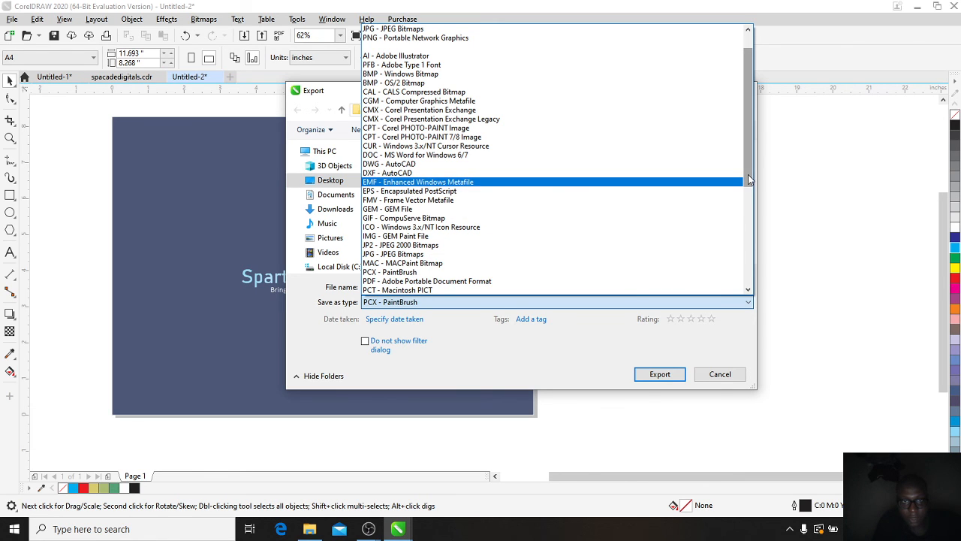
drag(748, 179, 748, 245)
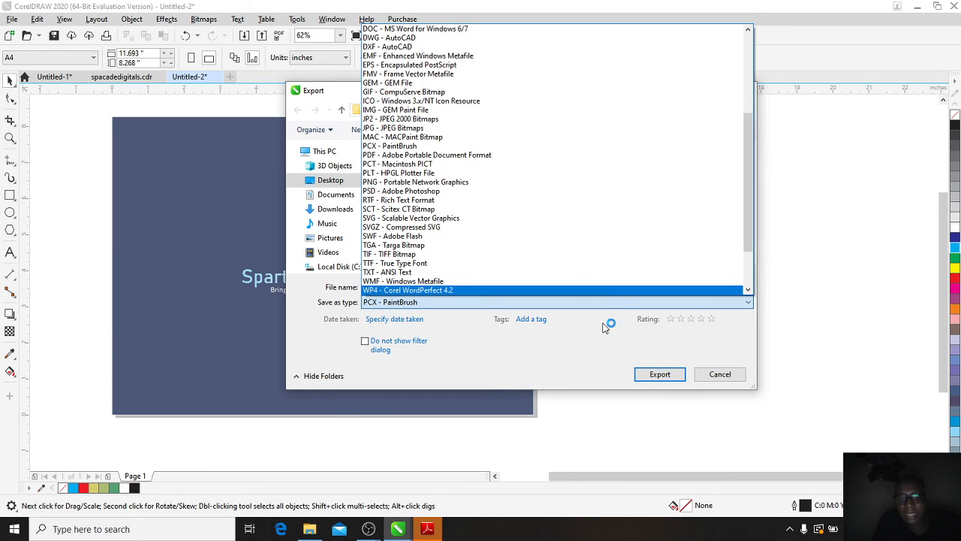
click(586, 360)
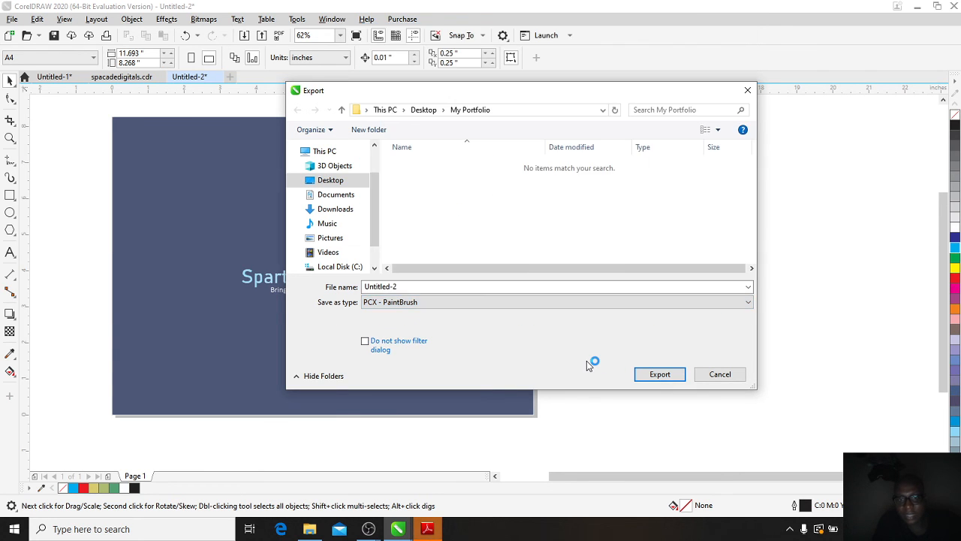
click(720, 375)
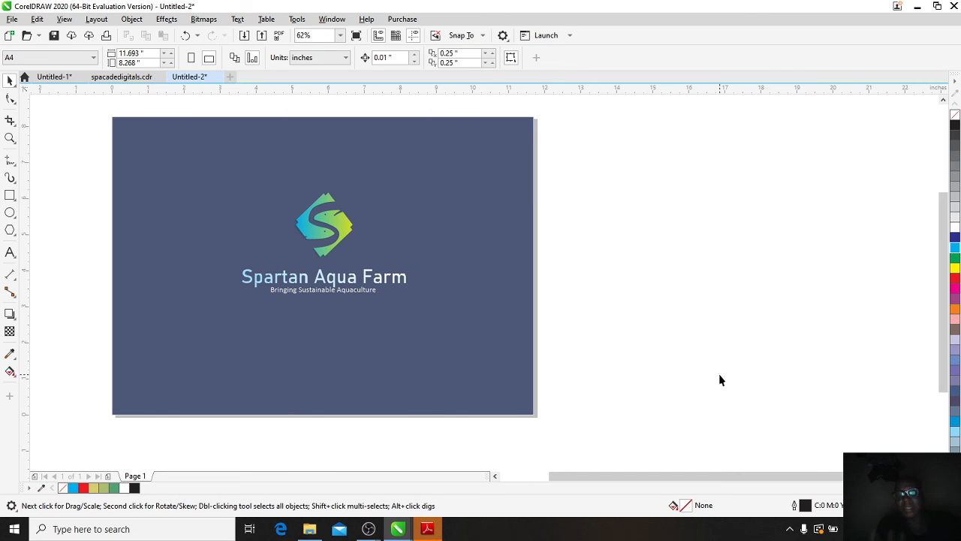
Step: Switch to Adobe Reader, accept its license agreement and view the exported Spartan Fish Co. PDF
click(425, 530)
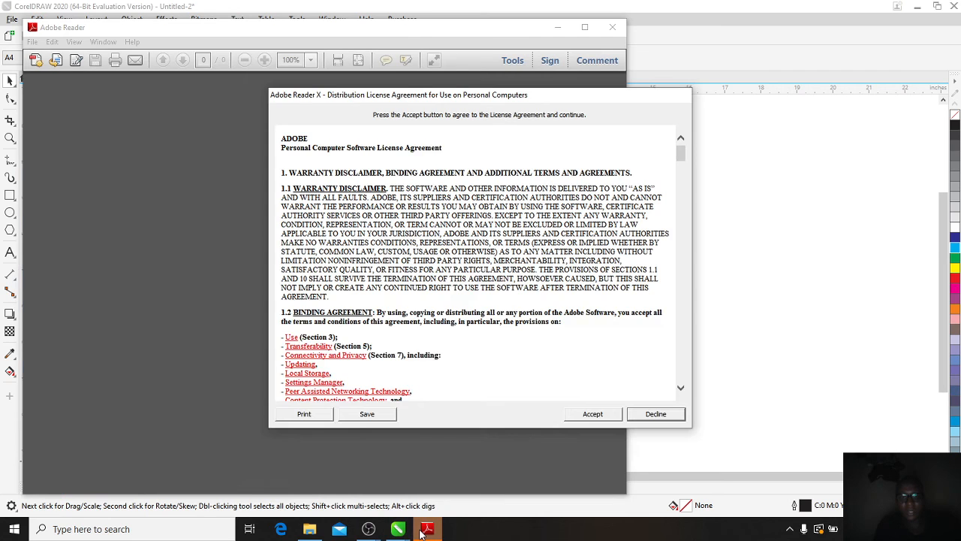
click(599, 416)
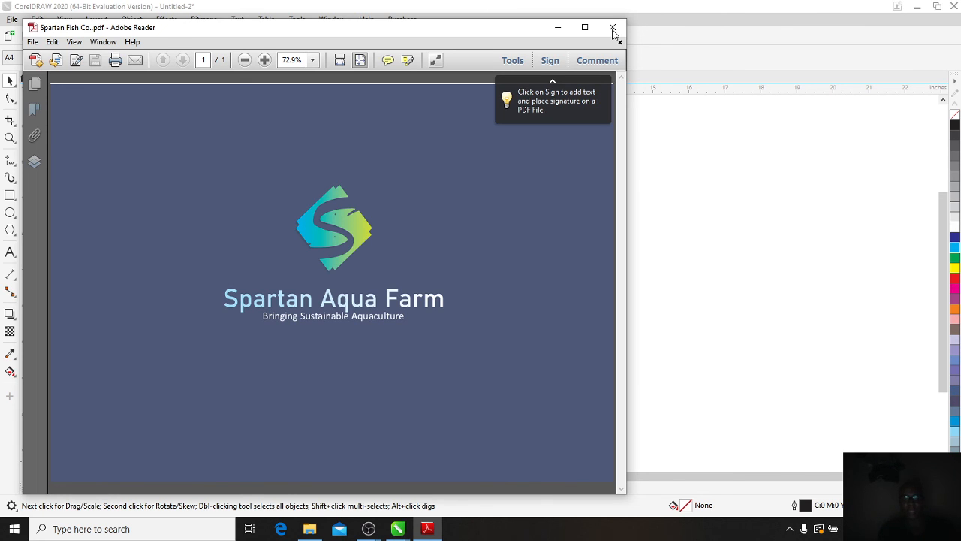
click(549, 26)
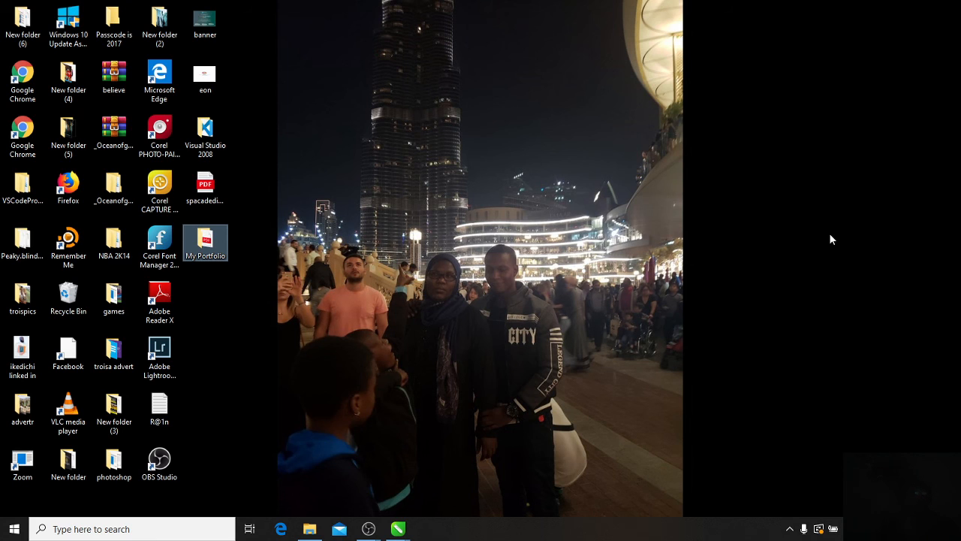
click(368, 529)
mouse_move(398, 509)
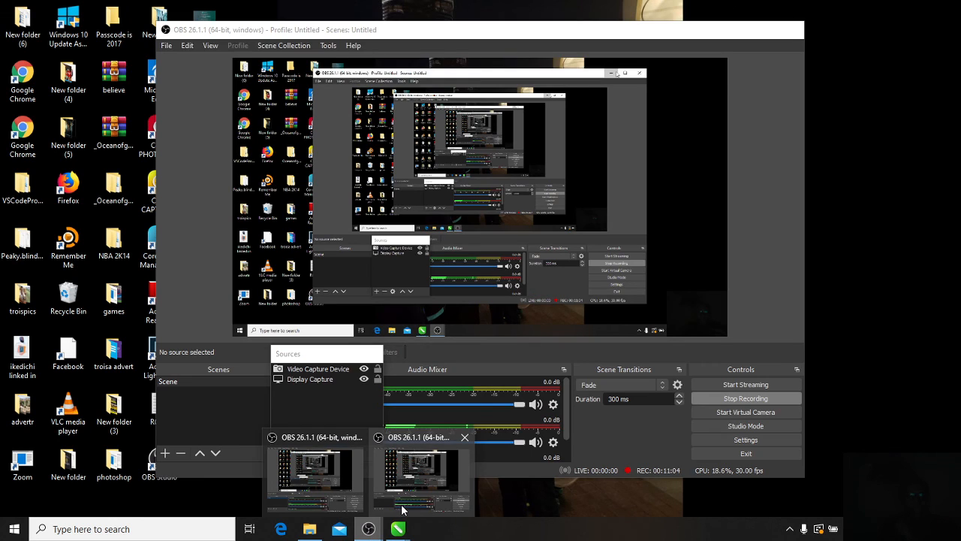
click(402, 510)
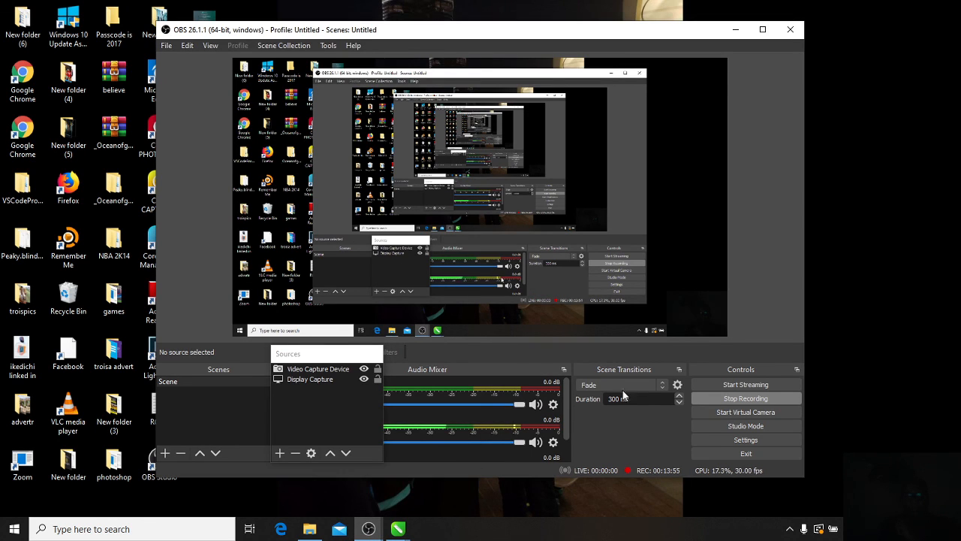